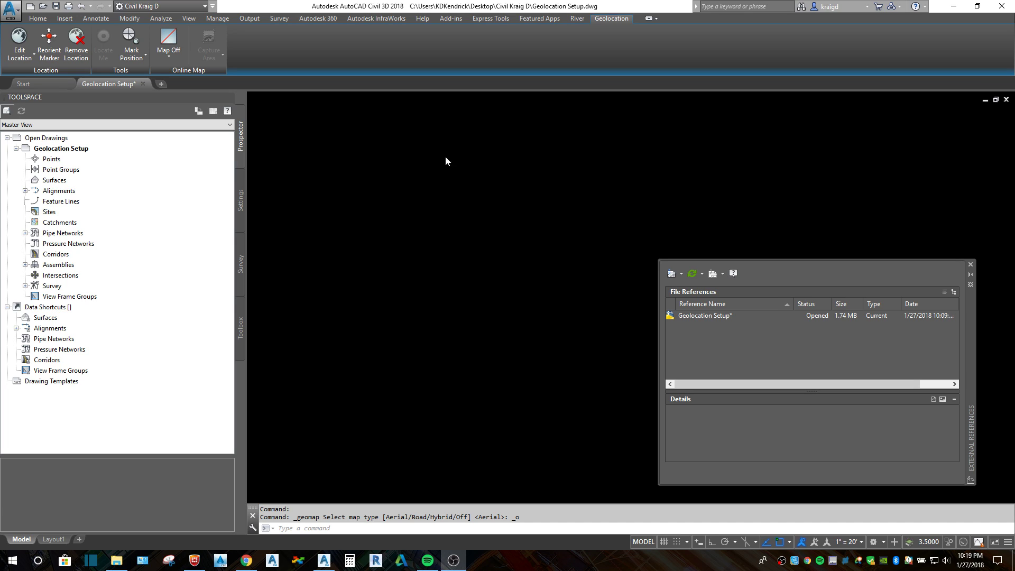
# Step: Set the Geolocation Setup drawing's coordinate system to IN83-EF (NAD83 Indiana East, US Foot)
pyautogui.click(239, 204)
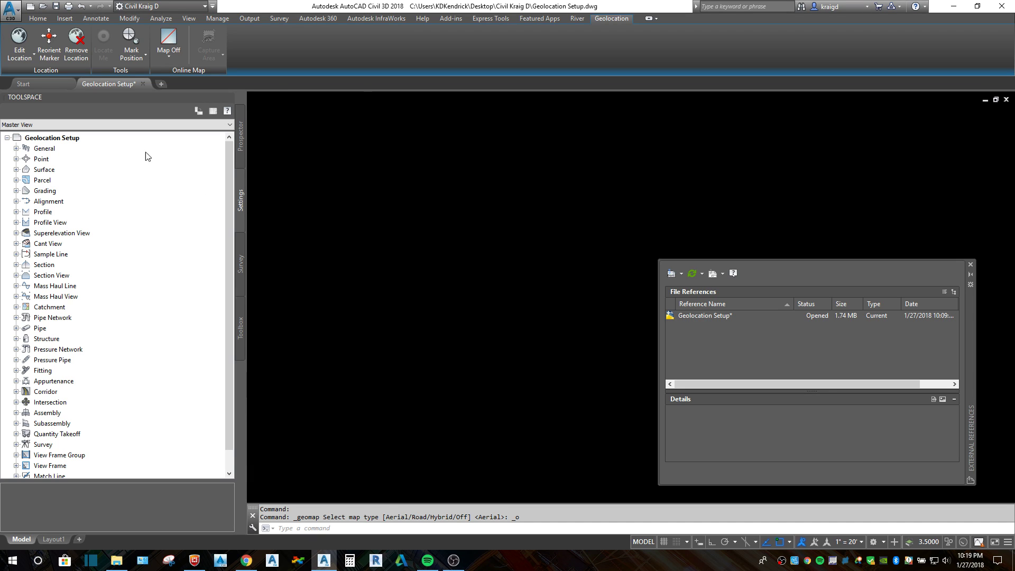
pyautogui.rightClick(63, 140)
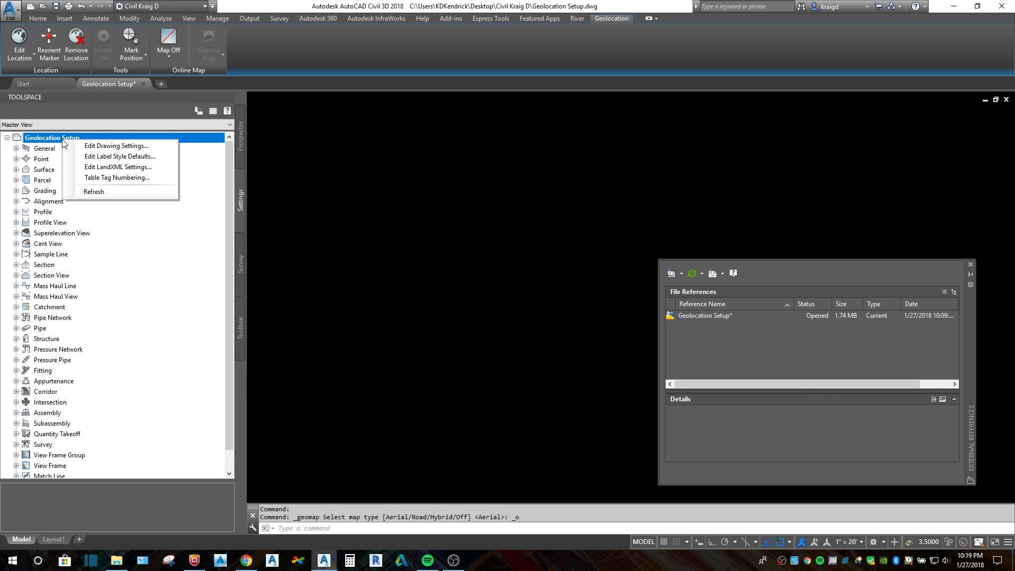
pyautogui.click(95, 147)
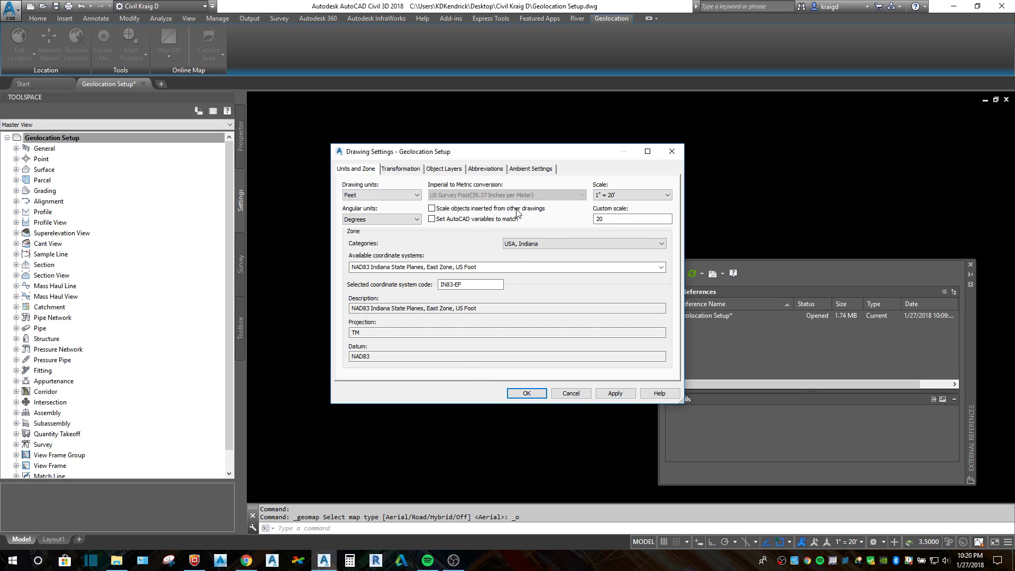
pyautogui.click(527, 393)
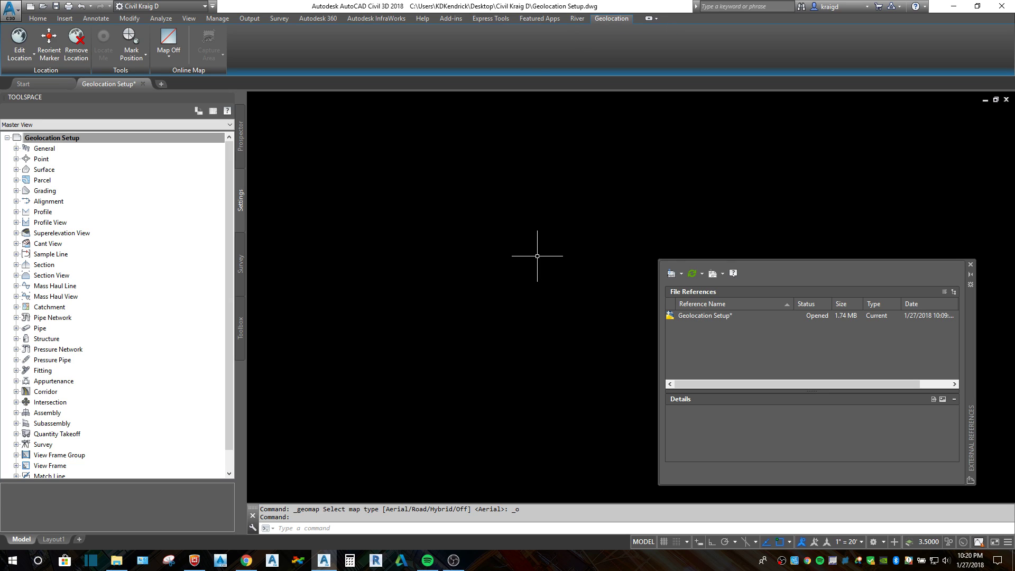
pyautogui.click(169, 56)
pyautogui.click(177, 74)
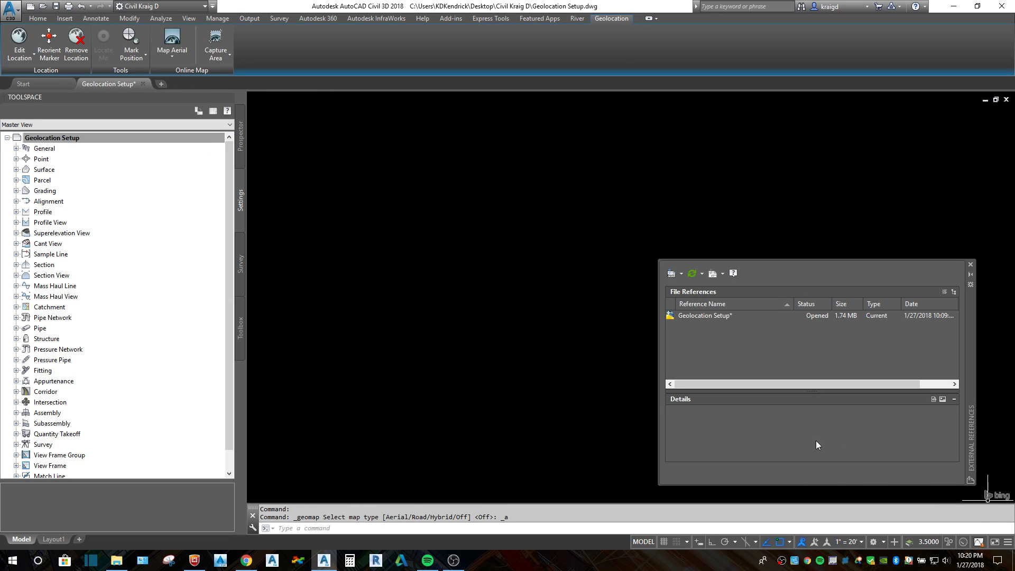
pyautogui.click(487, 367)
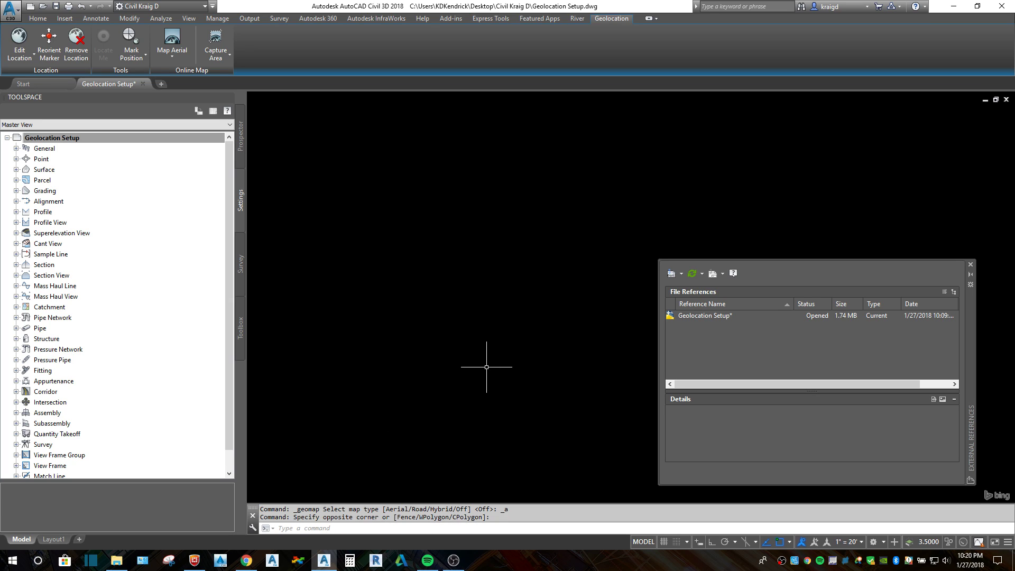
pyautogui.press('Escape')
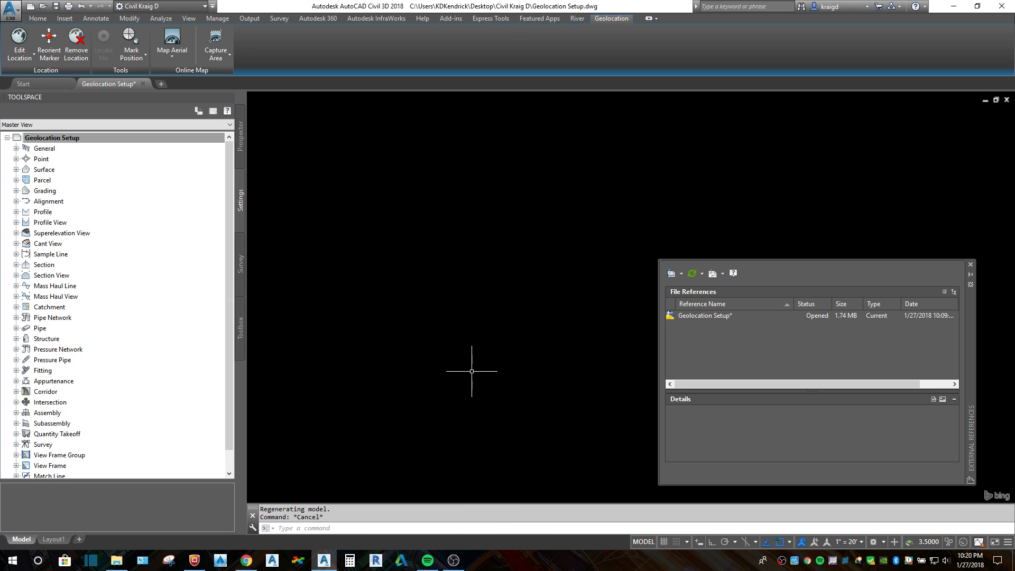
pyautogui.click(177, 55)
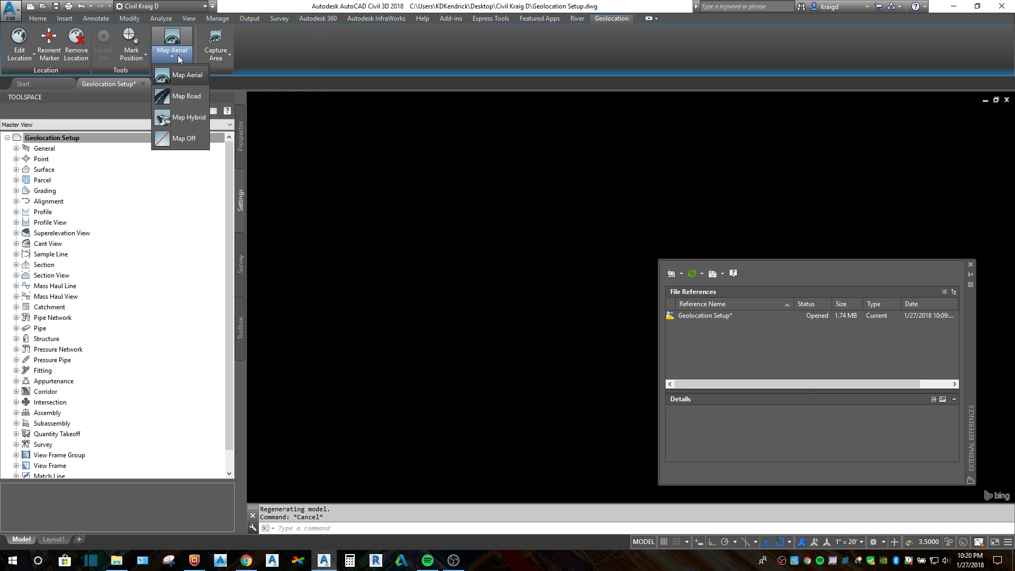
pyautogui.click(166, 135)
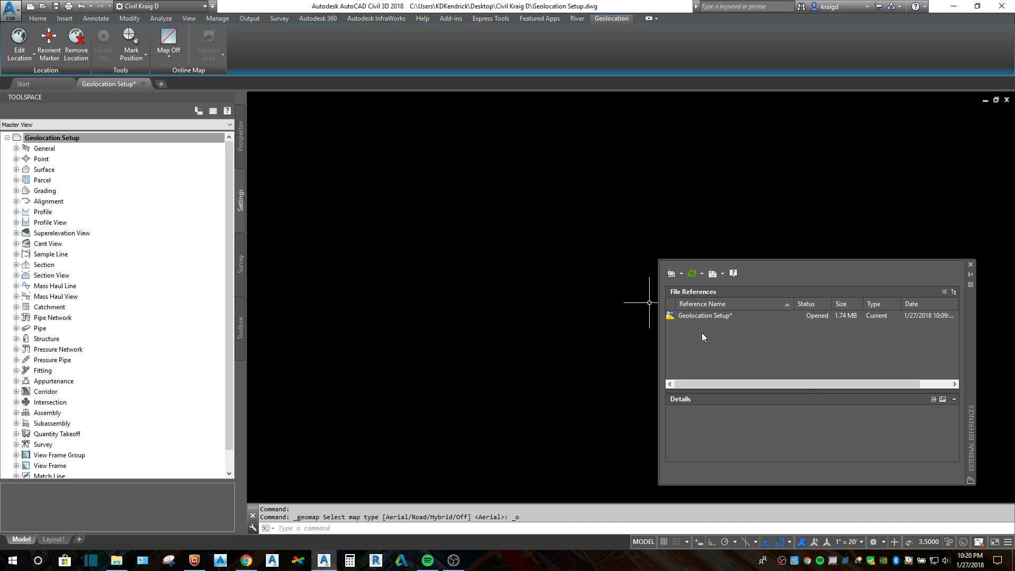
# Step: Attach Parcels.DWG as an Overlay external reference inserted at 0,0,0
pyautogui.click(681, 272)
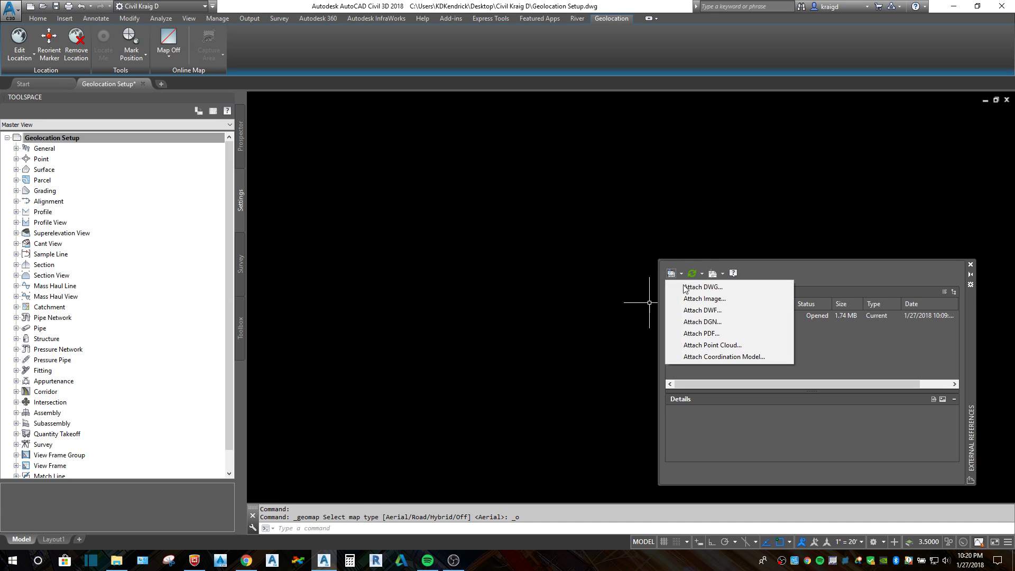
pyautogui.click(688, 288)
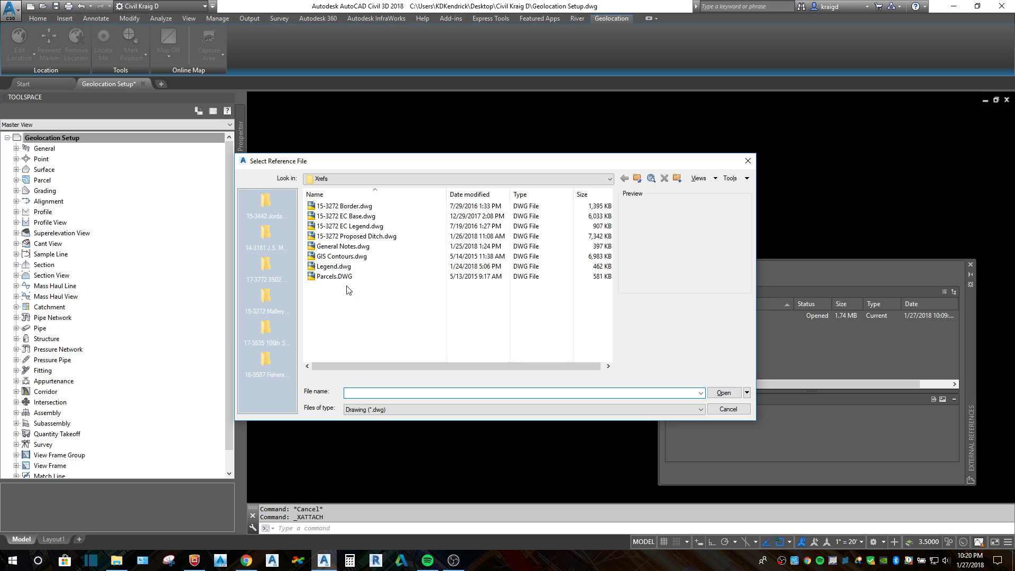
pyautogui.click(330, 279)
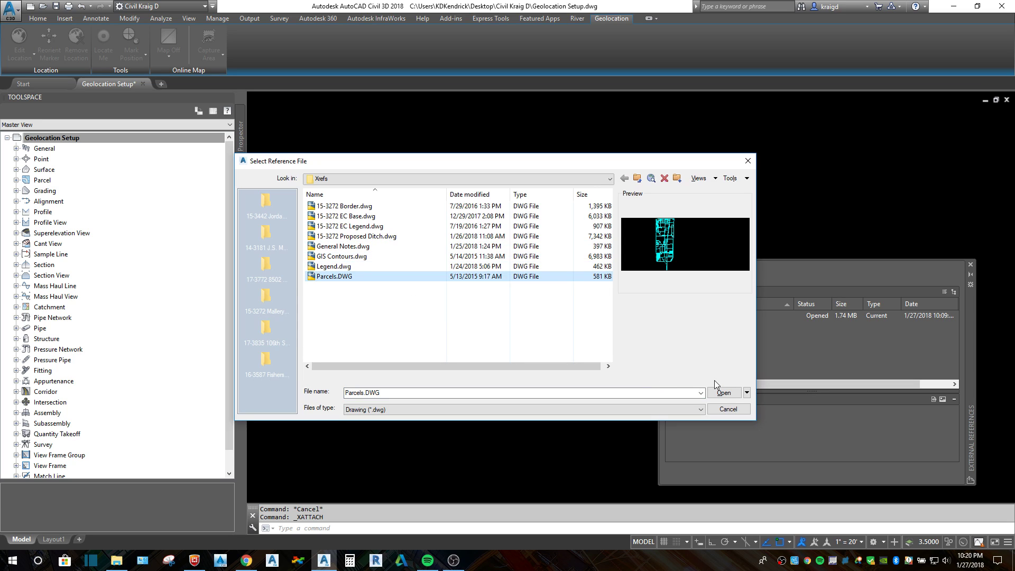
pyautogui.press('Return')
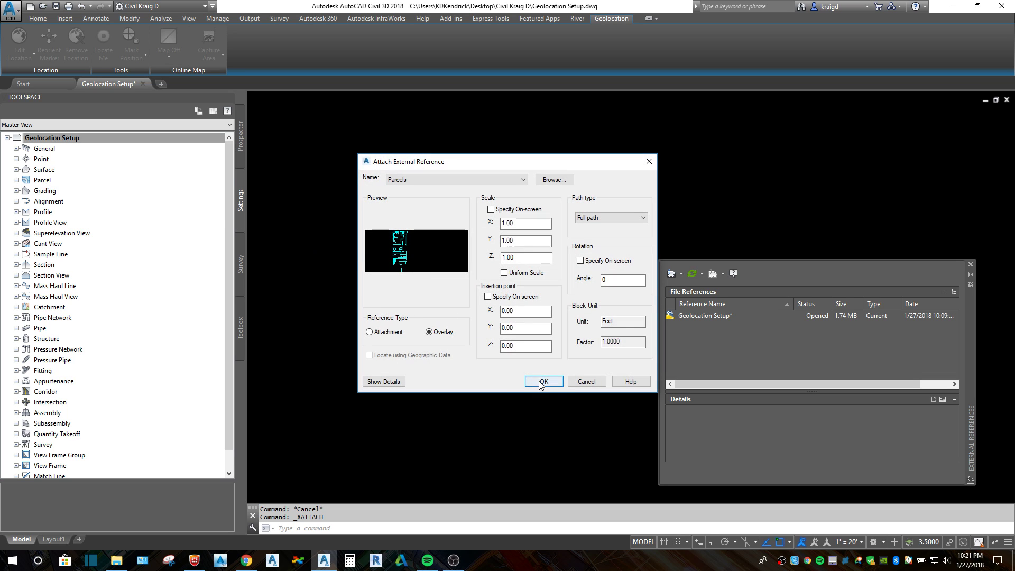
pyautogui.click(542, 382)
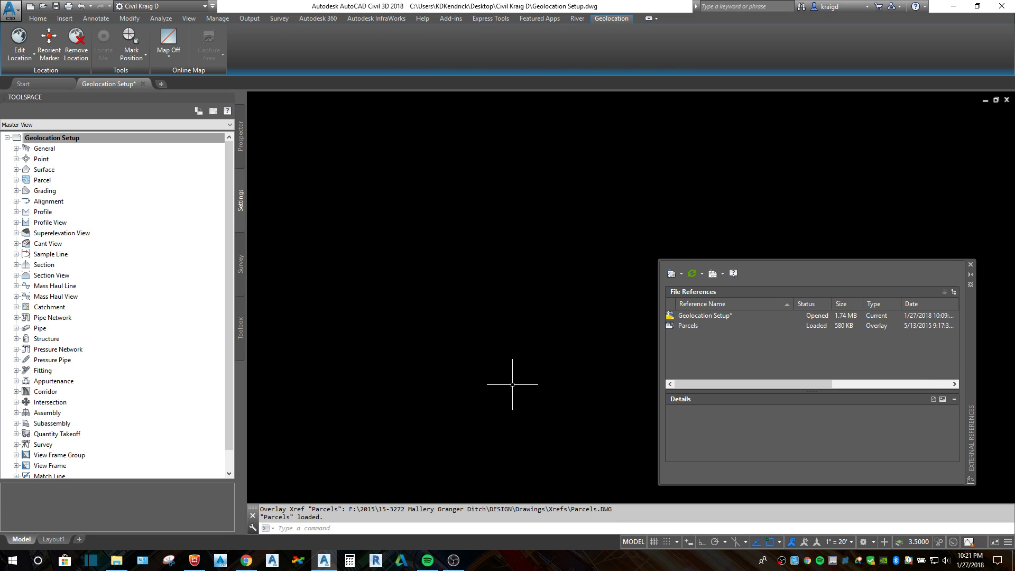
# Step: Zoom to the drawing extents and switch the online map to Aerial
pyautogui.write('z')
pyautogui.press('Return')
pyautogui.write('e')
pyautogui.press('Return')
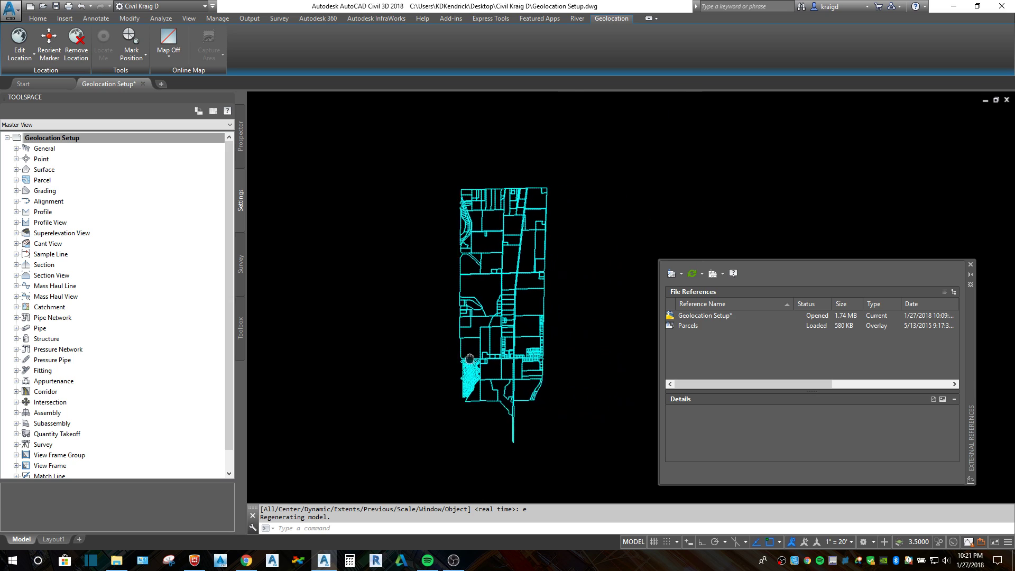
pyautogui.scroll(3, 506, 340)
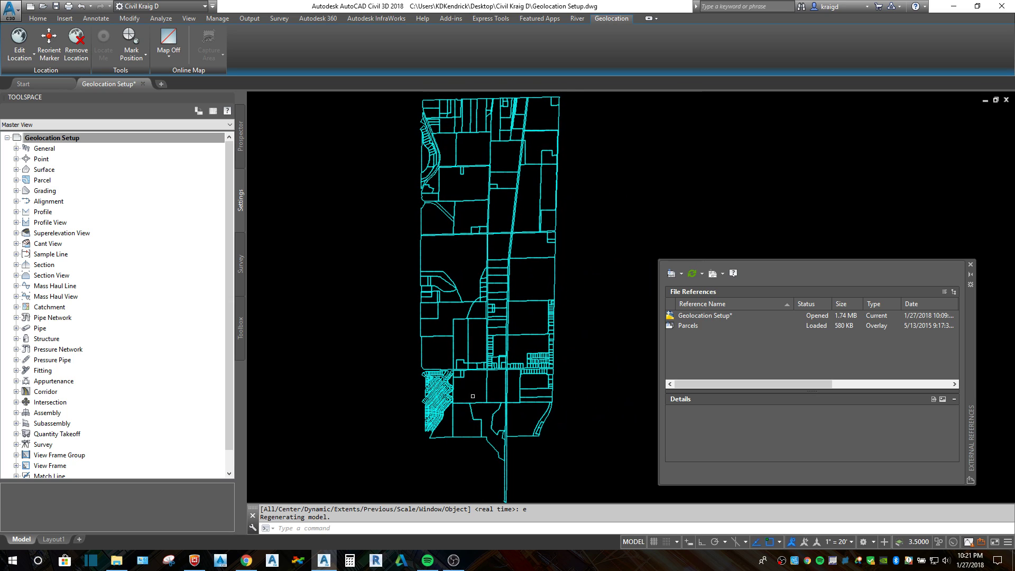
pyautogui.click(169, 58)
pyautogui.click(170, 75)
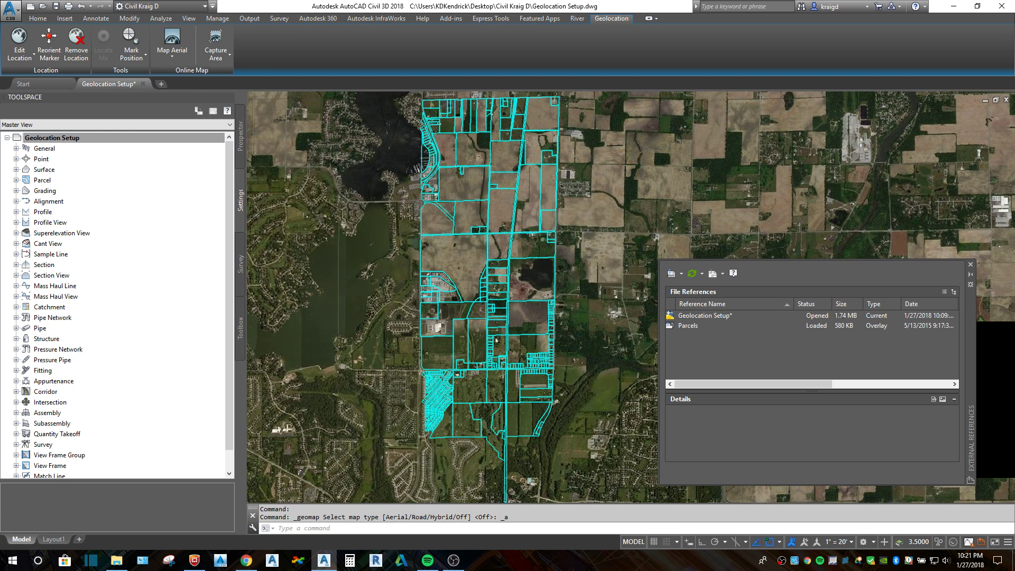
# Step: Pan and zoom around the parcels to check their alignment over the aerial imagery
pyautogui.scroll(-2, 460, 319)
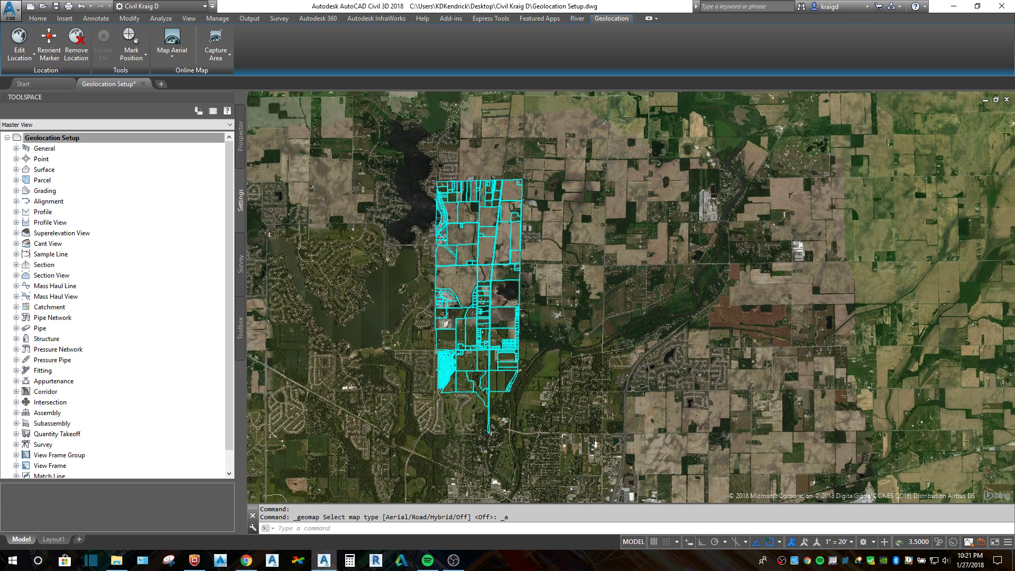
pyautogui.scroll(-8, 613, 289)
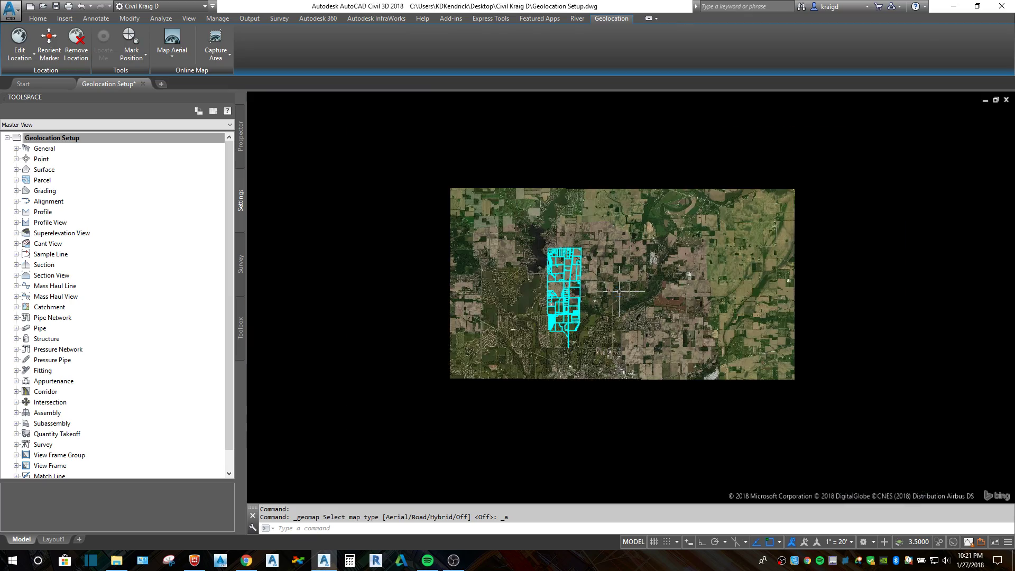
pyautogui.scroll(5, 610, 288)
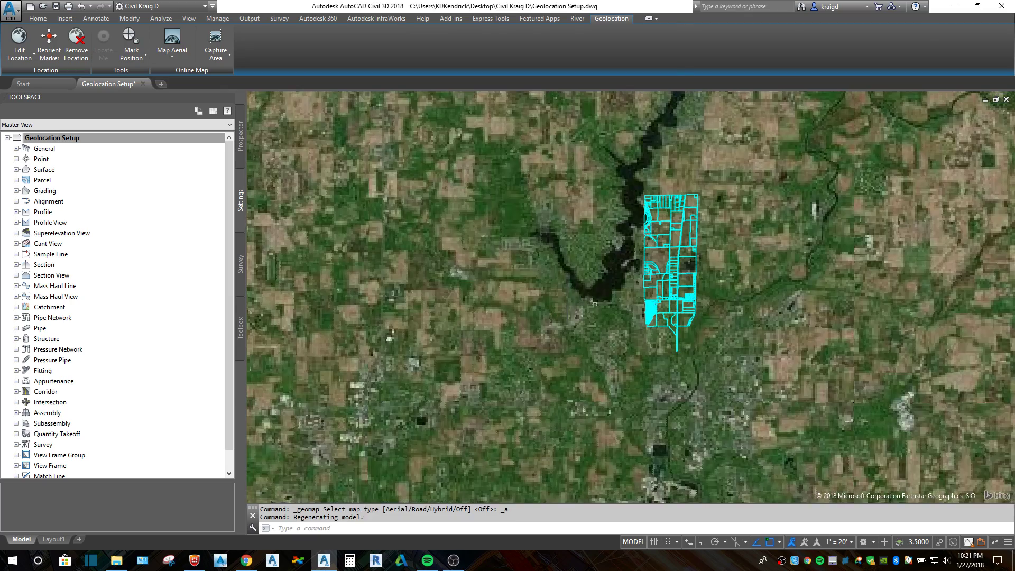
pyautogui.moveTo(611, 288)
pyautogui.mouseDown(button='middle')
pyautogui.moveTo(855, 140)
pyautogui.moveTo(642, 296)
pyautogui.mouseUp(button='middle')
pyautogui.scroll(4, 526, 293)
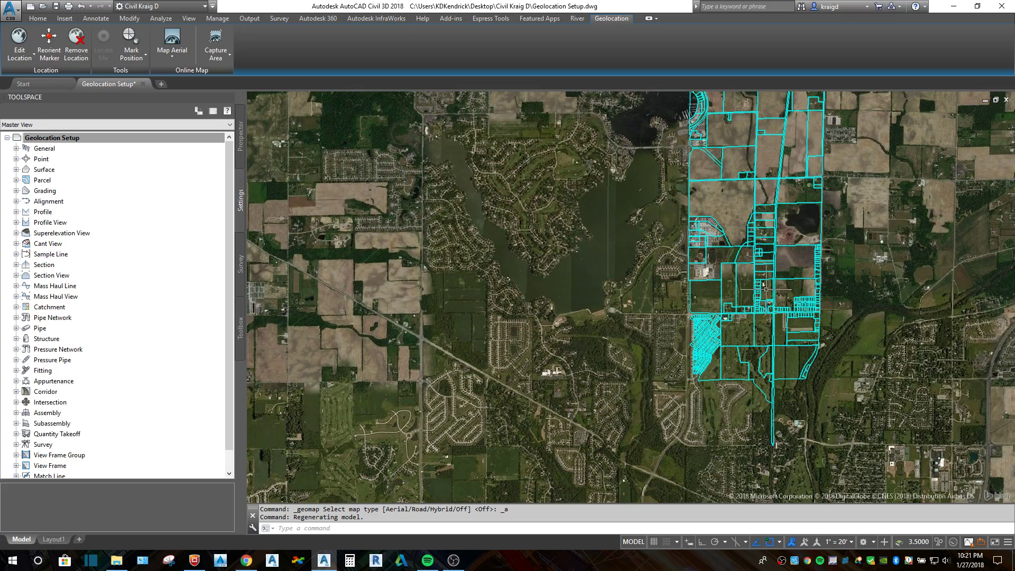
pyautogui.moveTo(735, 291); pyautogui.dragTo(594, 290, button='middle')
pyautogui.scroll(3, 594, 290)
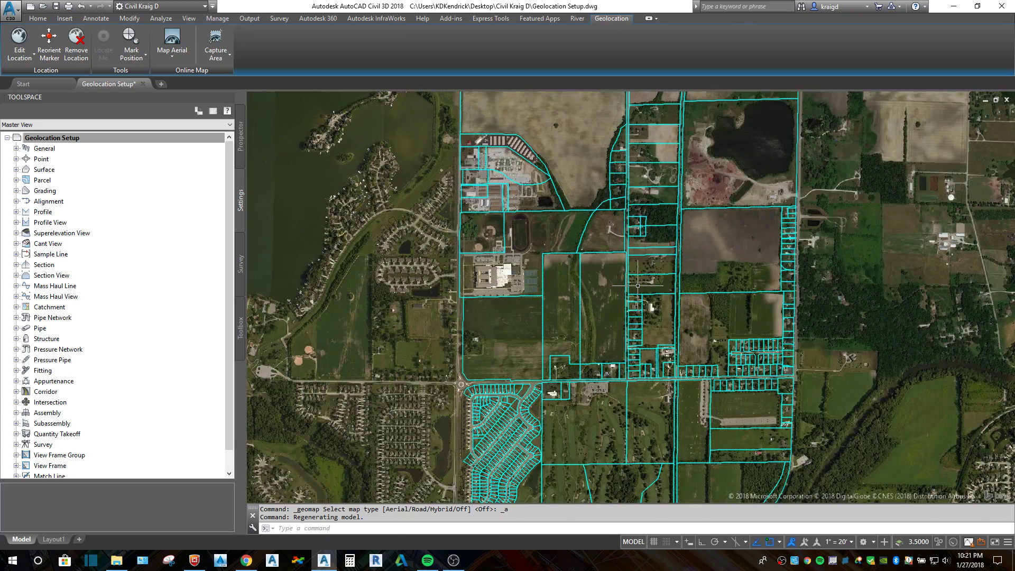
pyautogui.scroll(4, 664, 431)
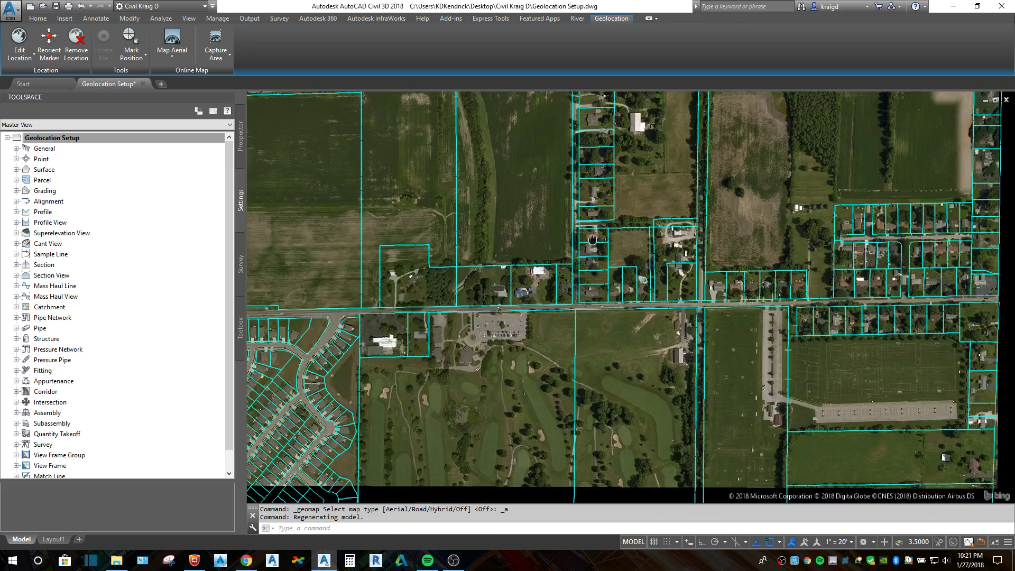
pyautogui.scroll(-10, 616, 215)
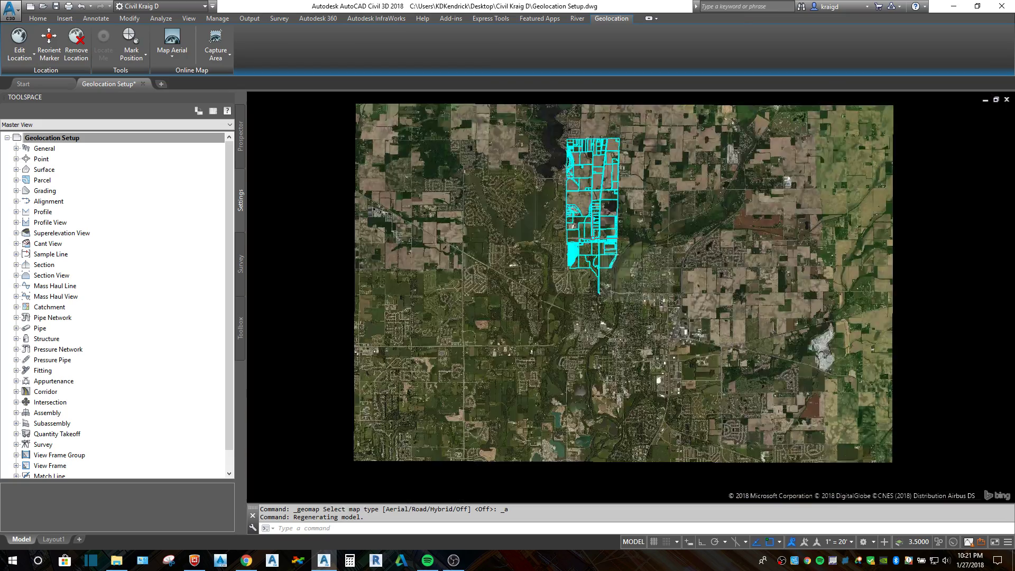
pyautogui.scroll(-6, 658, 307)
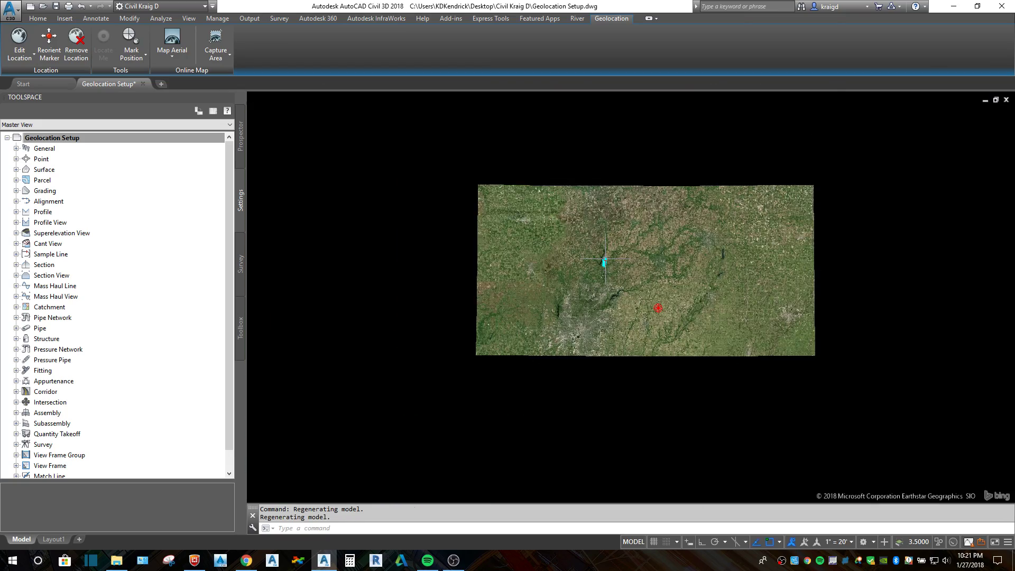
pyautogui.scroll(-3, 604, 259)
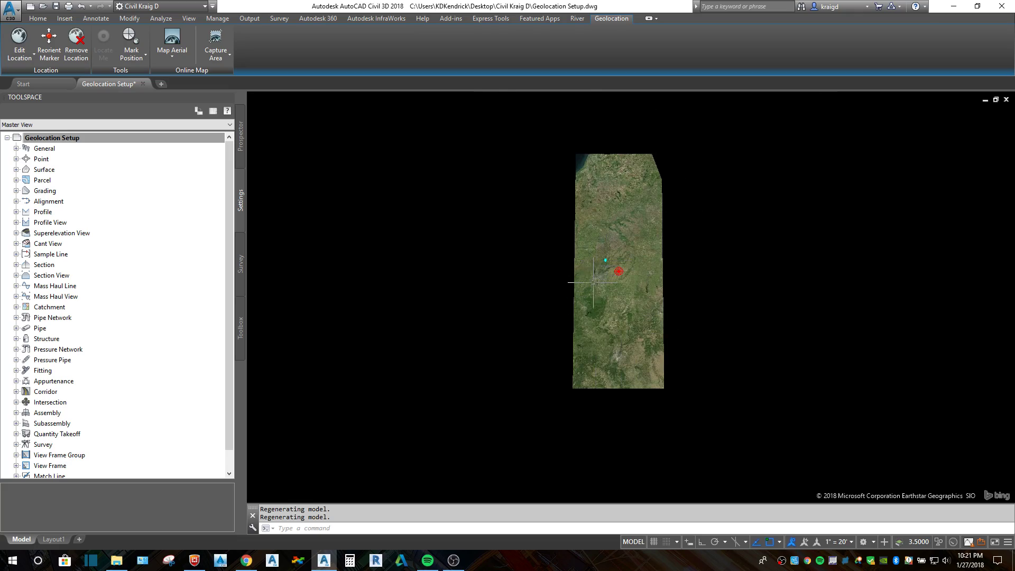
pyautogui.scroll(4, 607, 273)
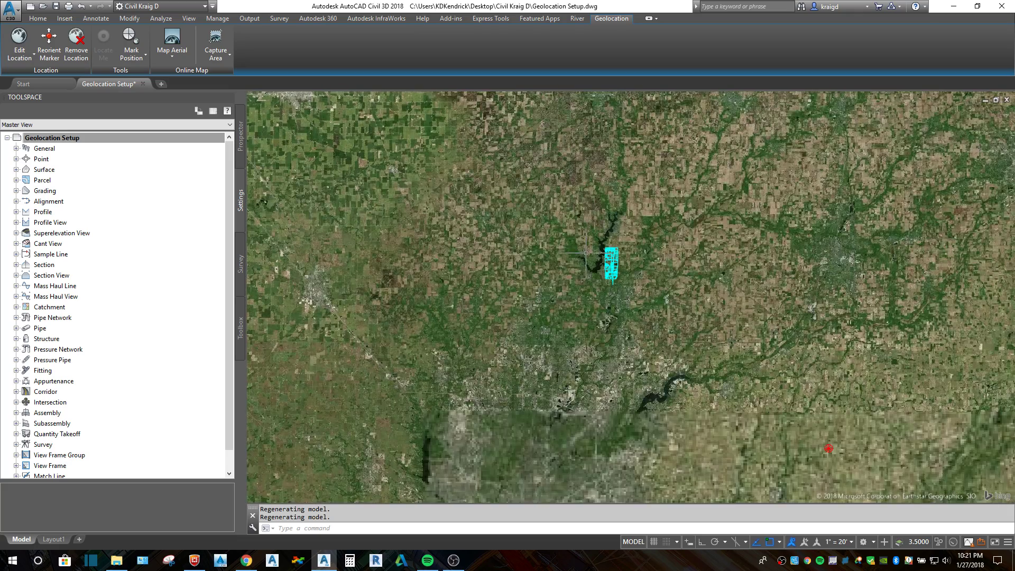
pyautogui.scroll(8, 586, 253)
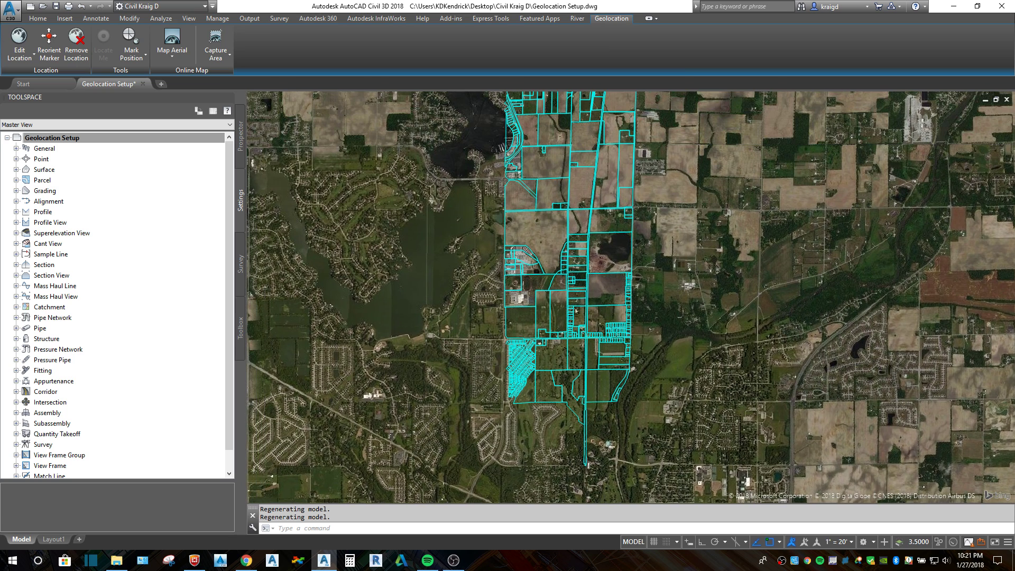
# Step: Look over the road map south of the parcels, then switch the online map to Hybrid
pyautogui.click(170, 58)
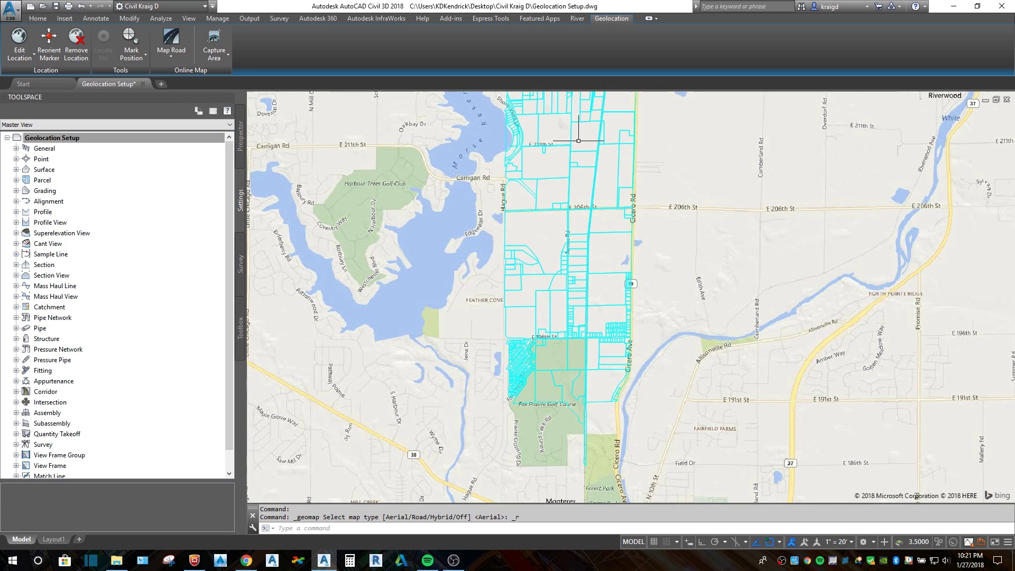
pyautogui.moveTo(481, 378); pyautogui.dragTo(579, 248, button='middle')
pyautogui.scroll(-2, 537, 288)
pyautogui.scroll(6, 537, 287)
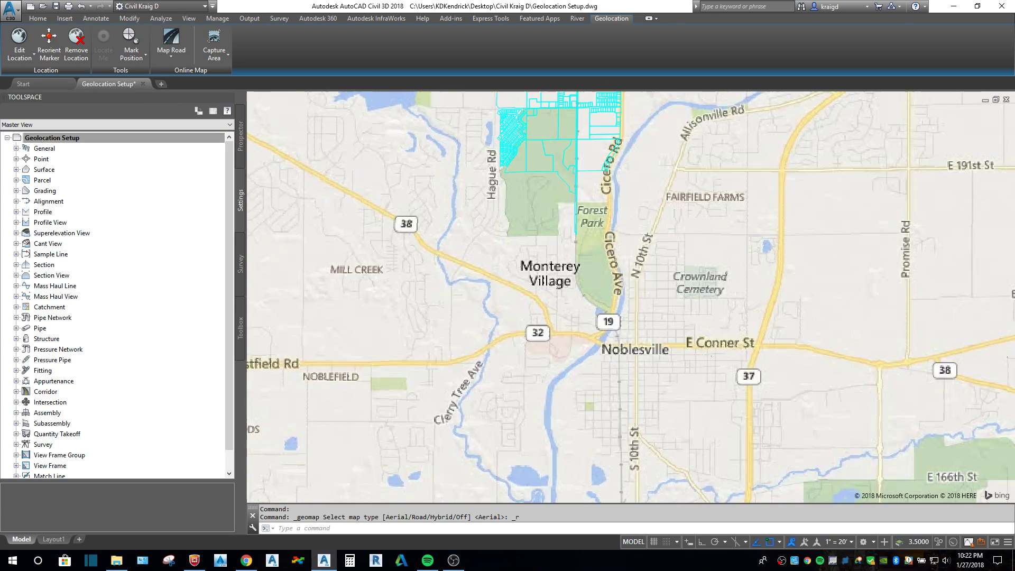
pyautogui.scroll(-5, 578, 318)
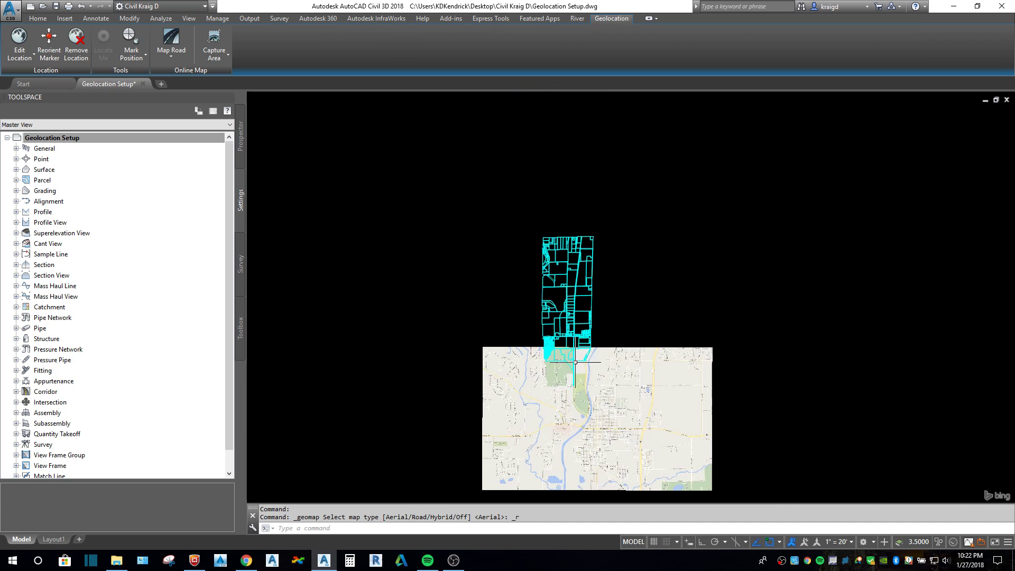
pyautogui.scroll(5, 582, 337)
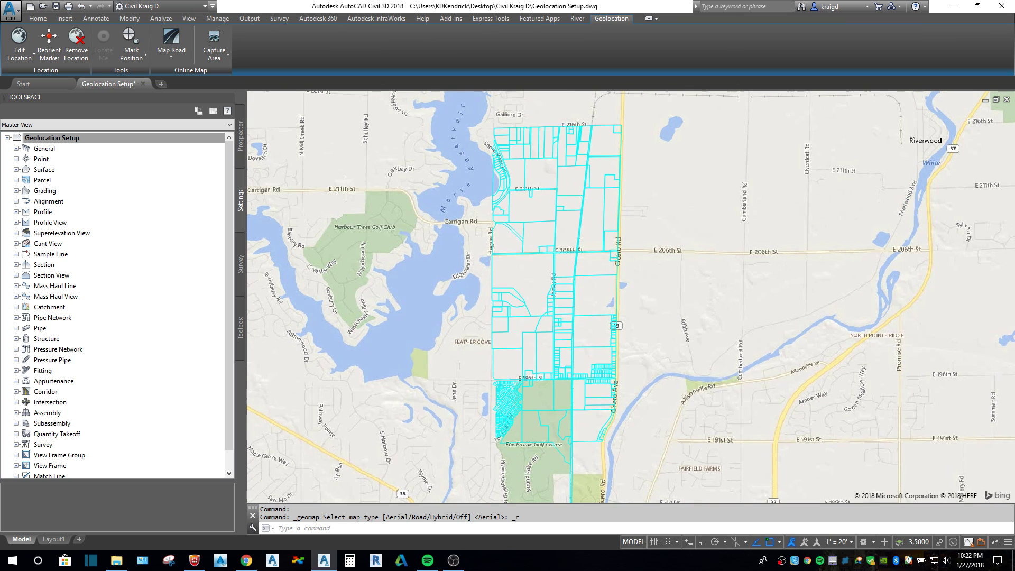
pyautogui.click(171, 61)
pyautogui.click(188, 117)
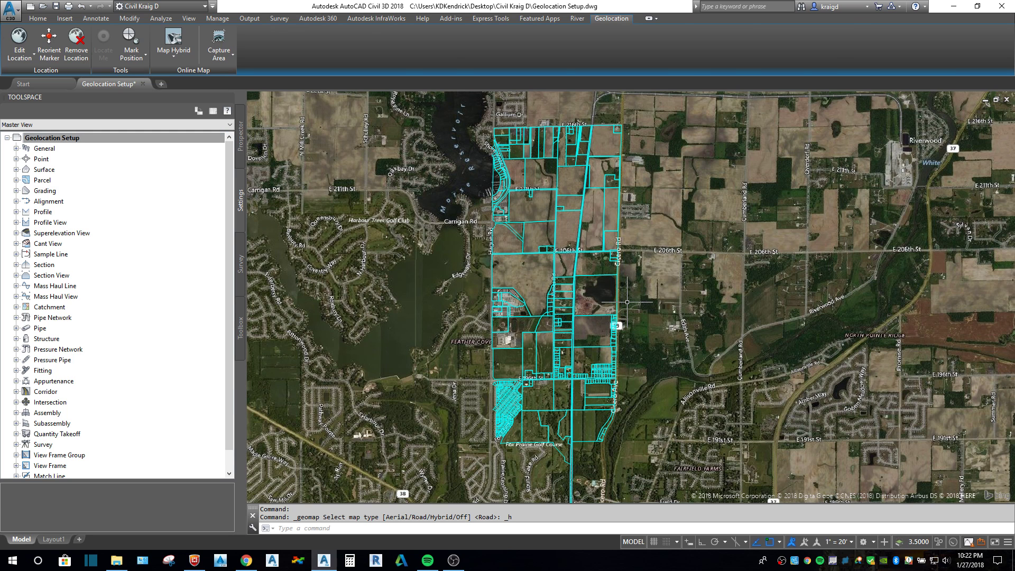
# Step: Pan and zoom across the southern and northern parcels to inspect the hybrid imagery
pyautogui.scroll(-2, 589, 282)
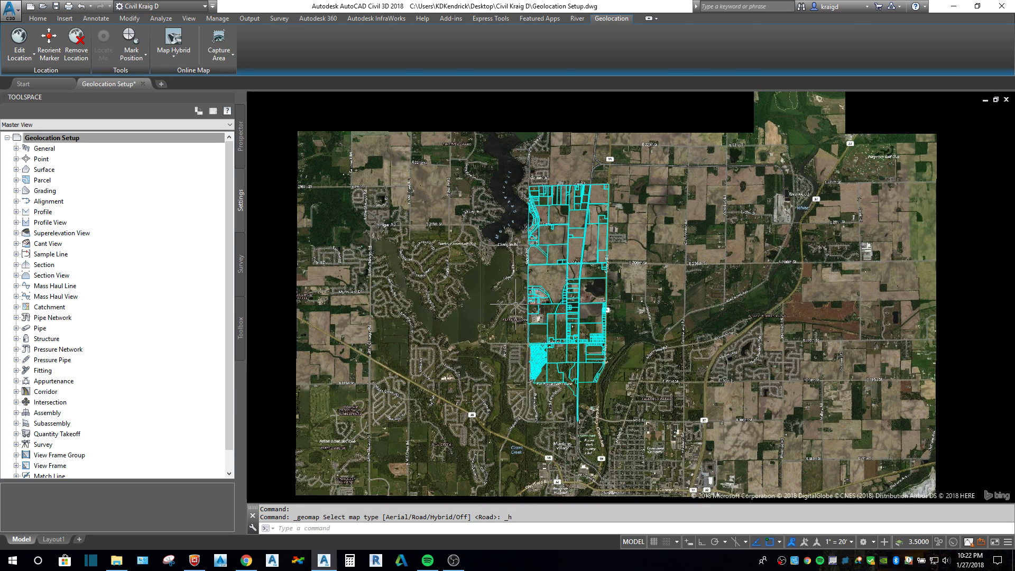
pyautogui.moveTo(516, 304); pyautogui.dragTo(529, 288, button='middle')
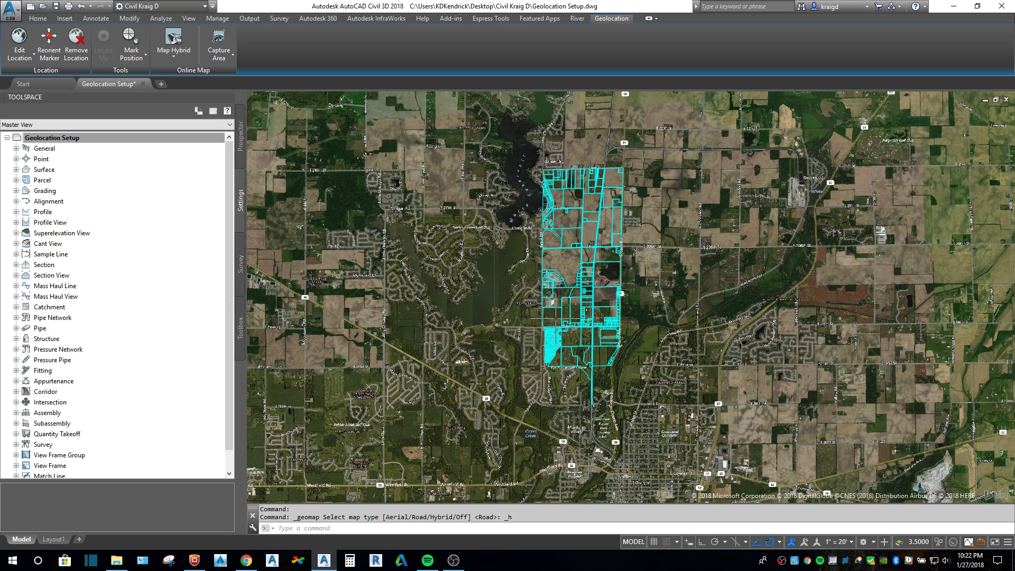
pyautogui.scroll(4, 598, 305)
pyautogui.moveTo(620, 280); pyautogui.dragTo(615, 312, button='middle')
pyautogui.scroll(4, 563, 396)
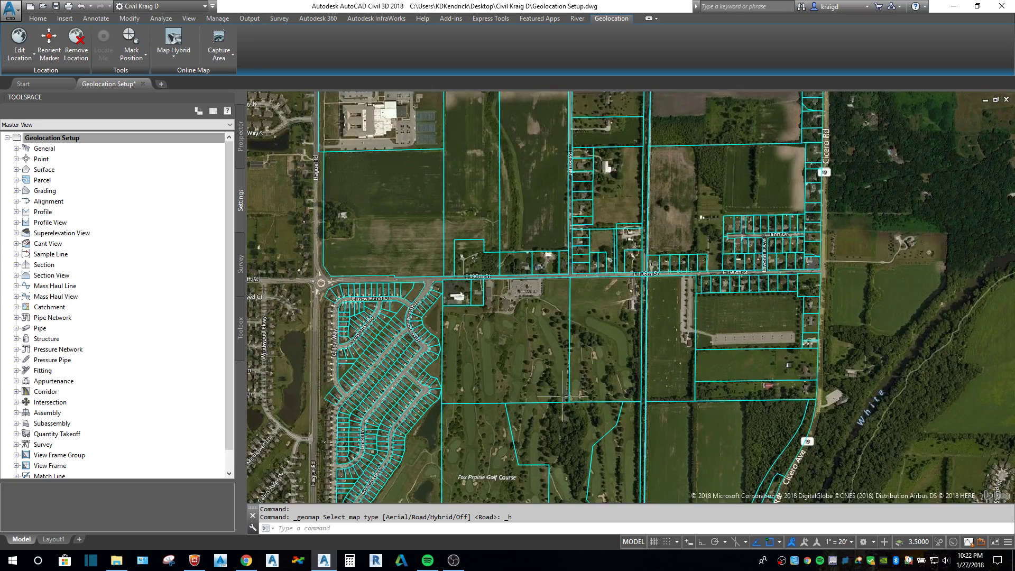
pyautogui.moveTo(563, 397); pyautogui.dragTo(548, 432, button='middle')
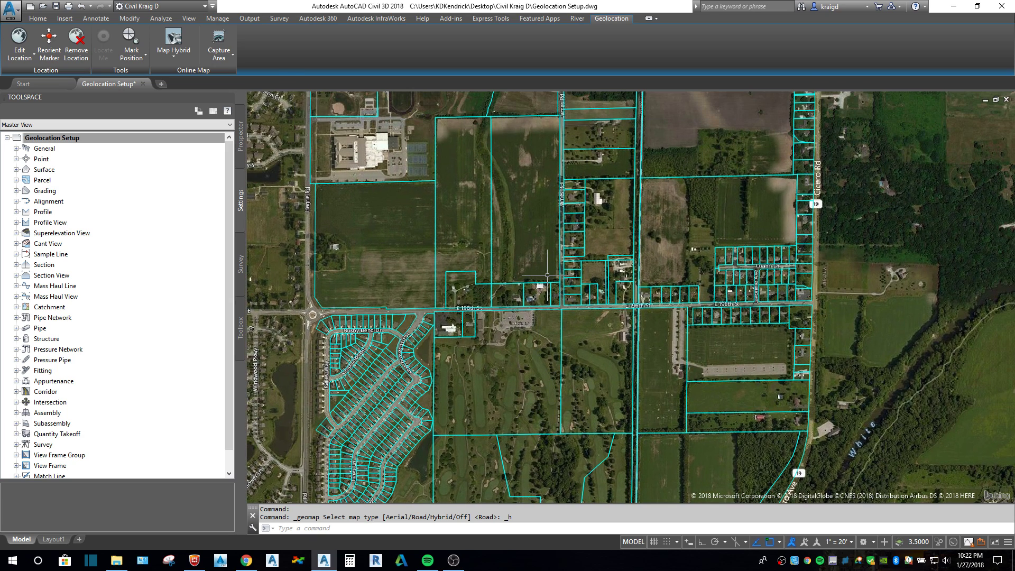
pyautogui.moveTo(550, 231); pyautogui.dragTo(557, 313, button='middle')
pyautogui.scroll(-2, 600, 280)
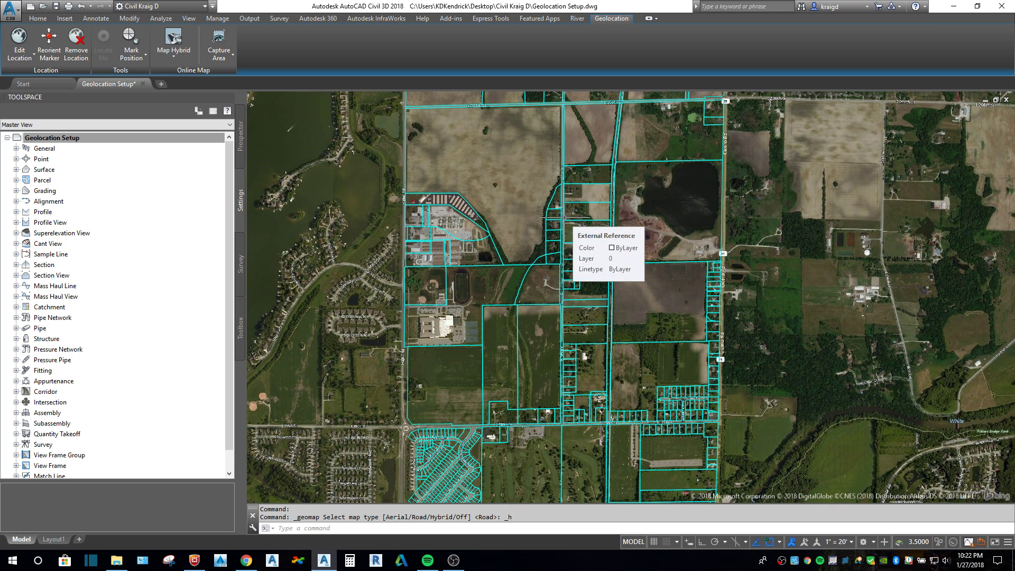
# Step: Set Map Aerial, capture a rectangle of imagery around the parcels, then set Map Off
pyautogui.click(179, 58)
pyautogui.click(179, 75)
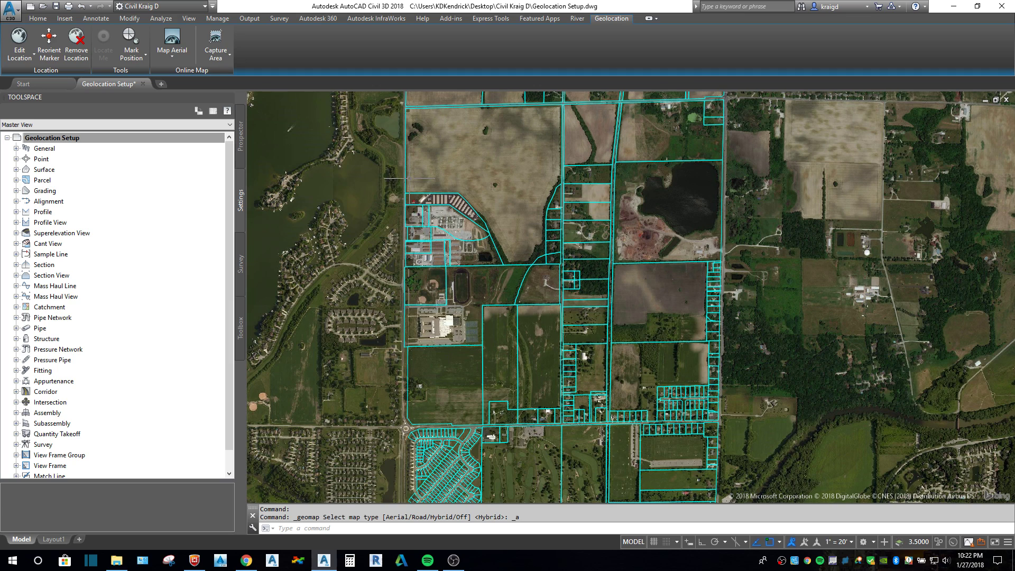
pyautogui.click(215, 37)
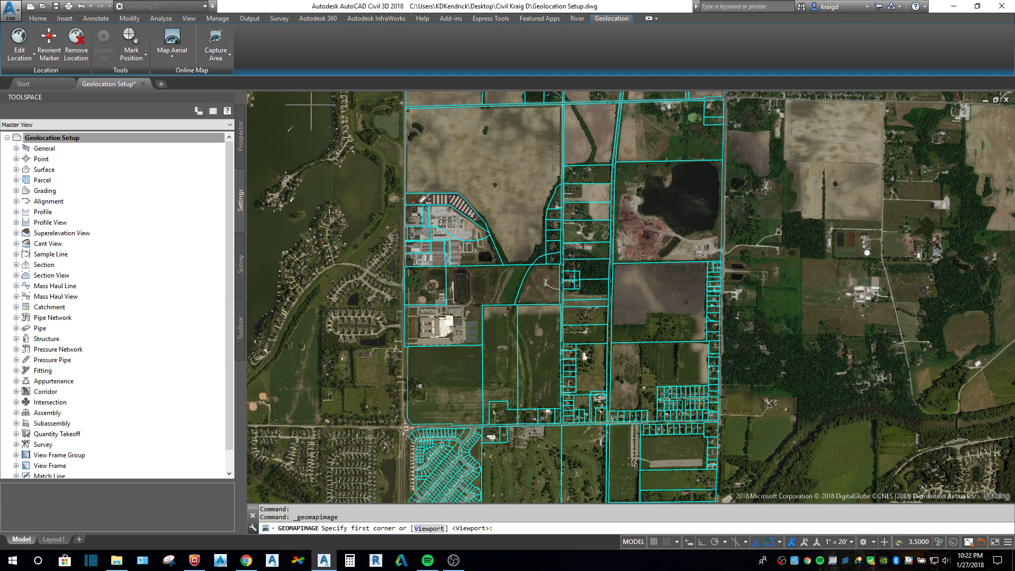
pyautogui.click(393, 103)
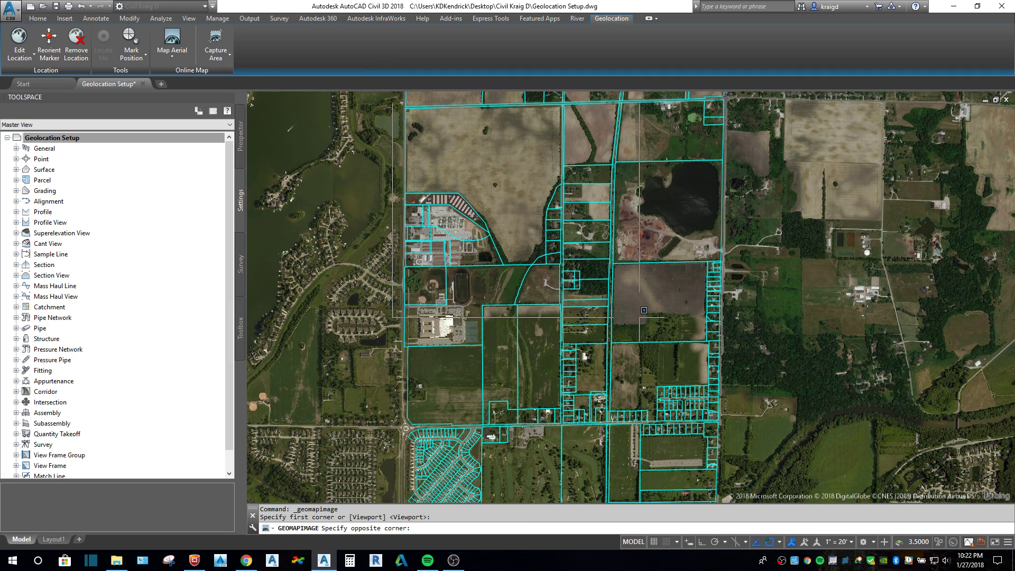
pyautogui.click(746, 437)
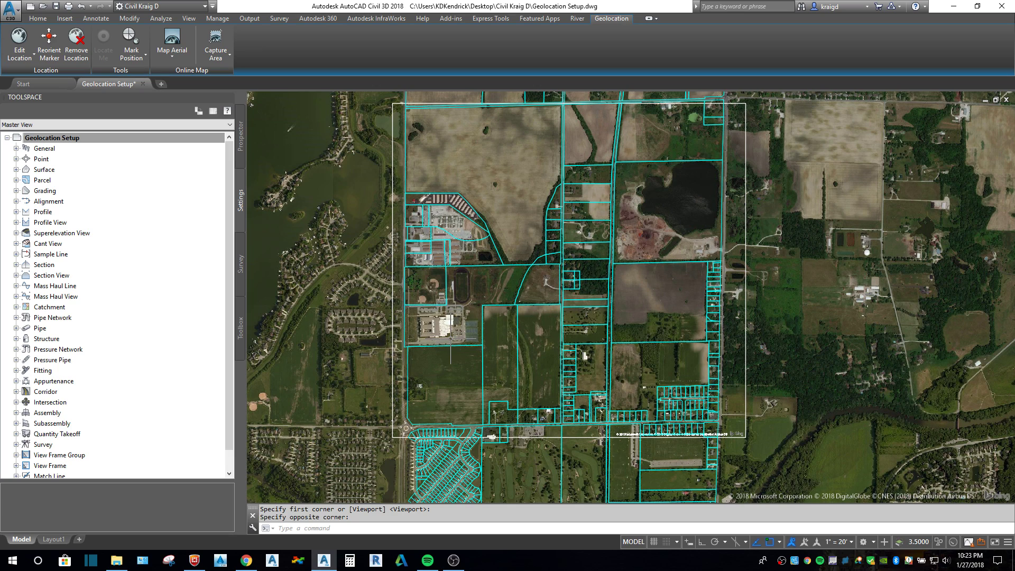
pyautogui.click(172, 60)
pyautogui.click(181, 139)
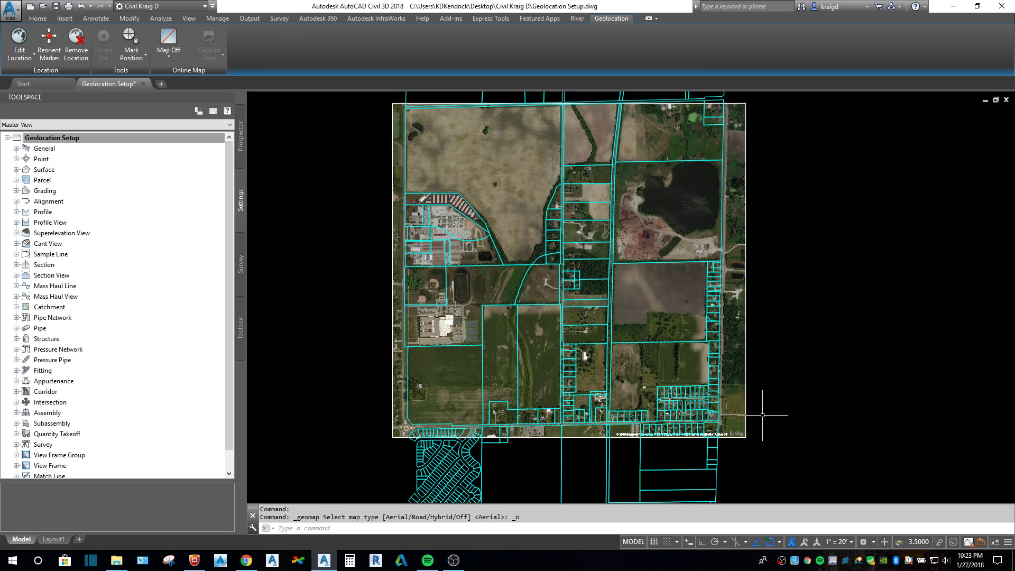
# Step: On Layout1, zoom the upper viewport to extents and select the captured map image
pyautogui.click(53, 539)
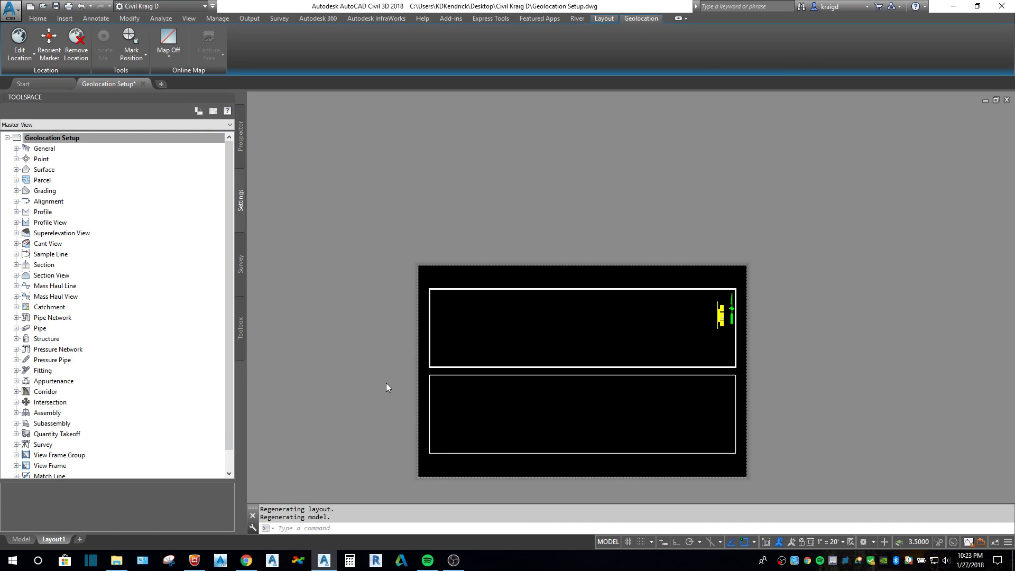
pyautogui.click(576, 326)
pyautogui.press('Escape')
pyautogui.write('z')
pyautogui.press('Return')
pyautogui.write('e')
pyautogui.press('Return')
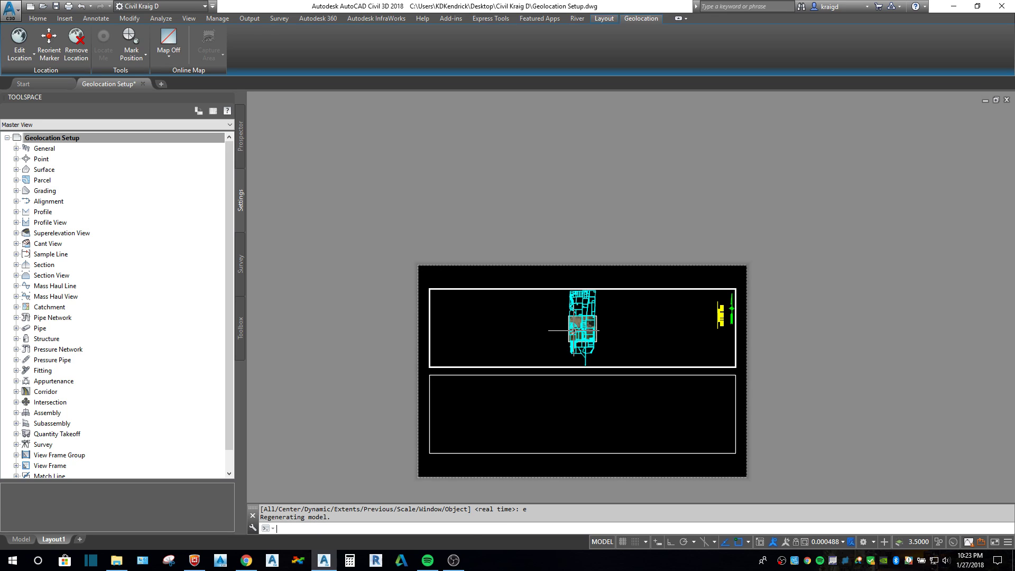
pyautogui.scroll(3, 582, 327)
pyautogui.scroll(-3, 580, 316)
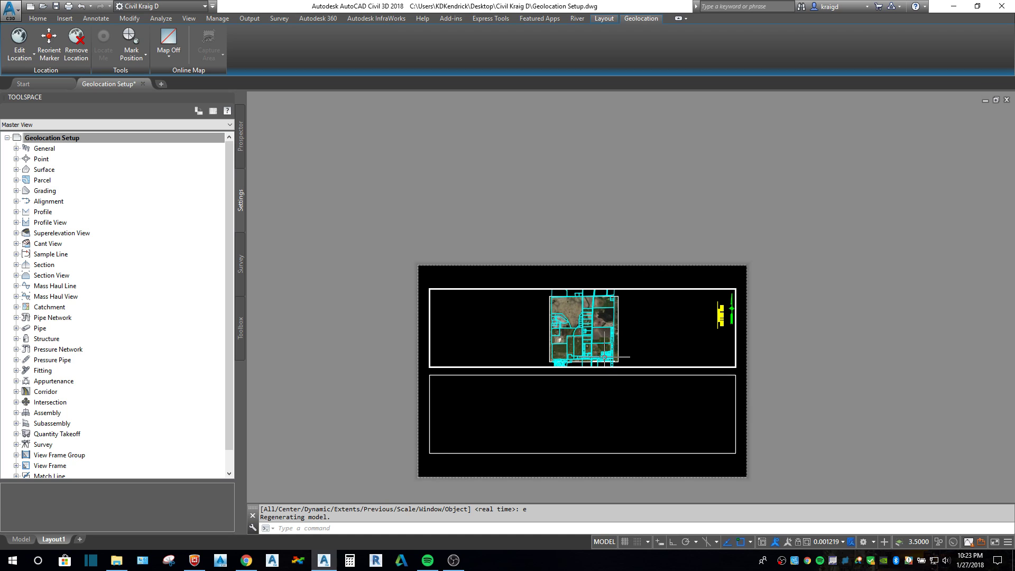
pyautogui.click(620, 340)
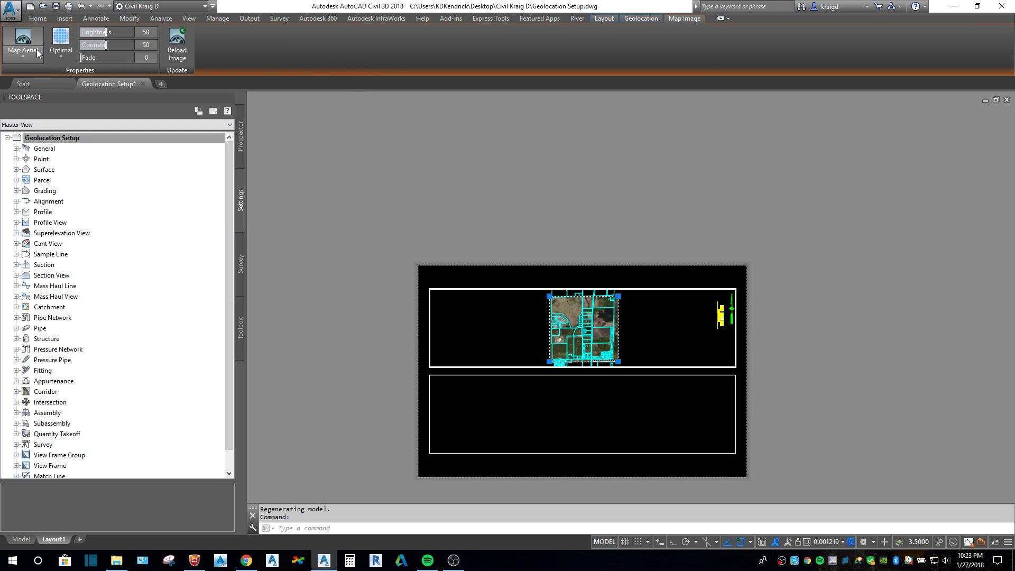
# Step: Switch the captured map image to Map Hybrid and return to paper space on Layout1
pyautogui.click(15, 56)
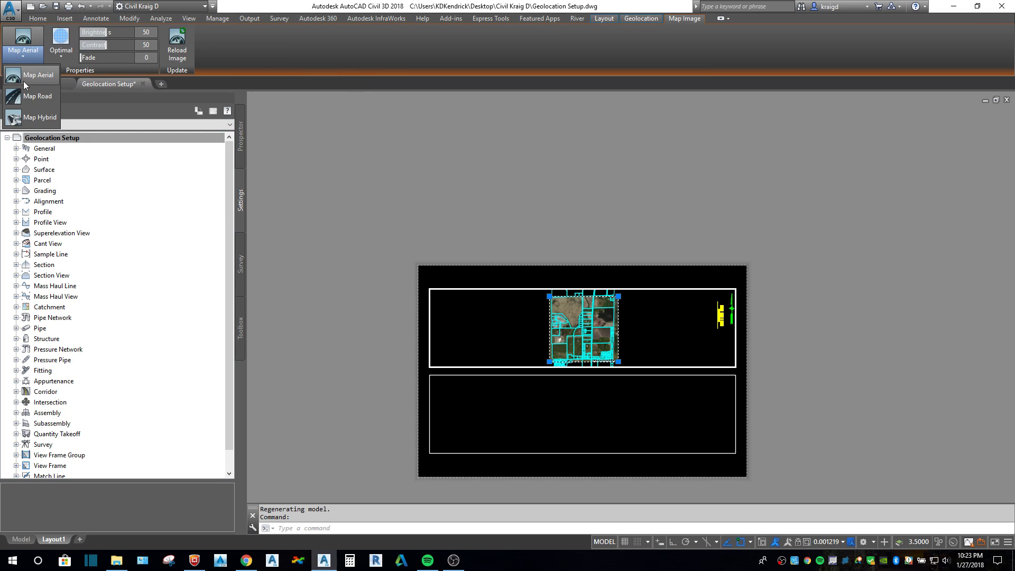
pyautogui.click(37, 117)
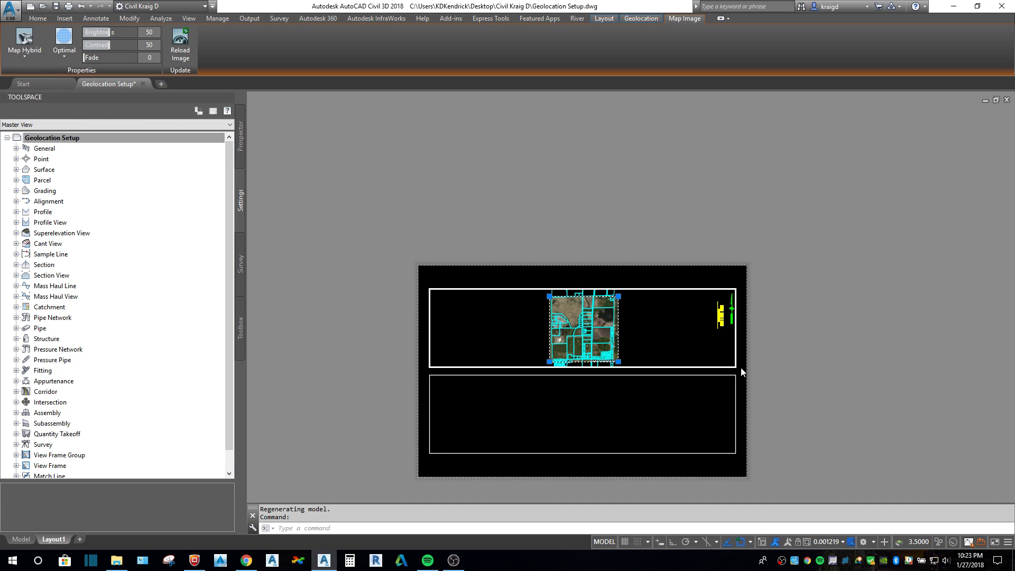
pyautogui.doubleClick(833, 386)
pyautogui.scroll(5, 586, 338)
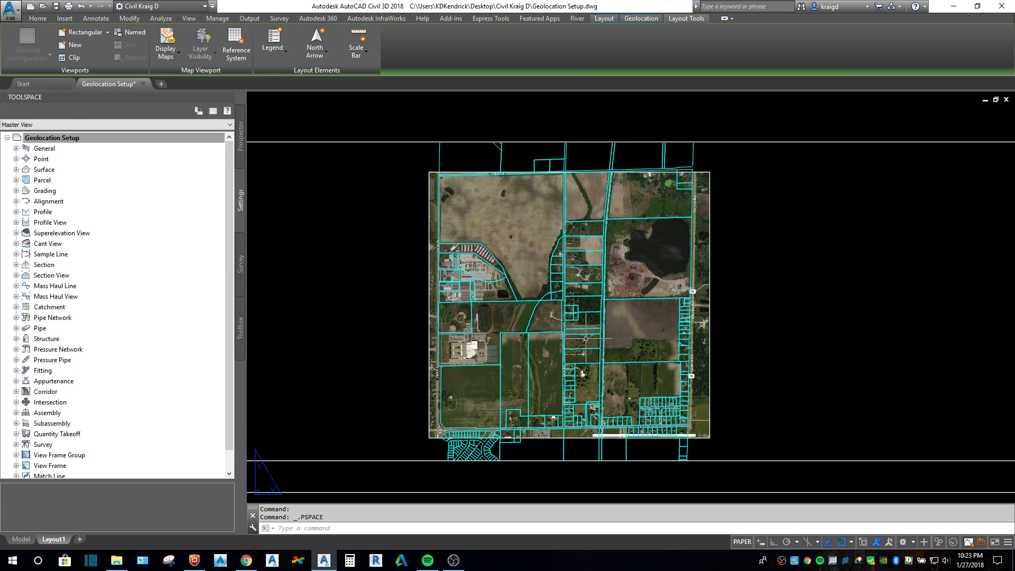
pyautogui.scroll(3, 669, 317)
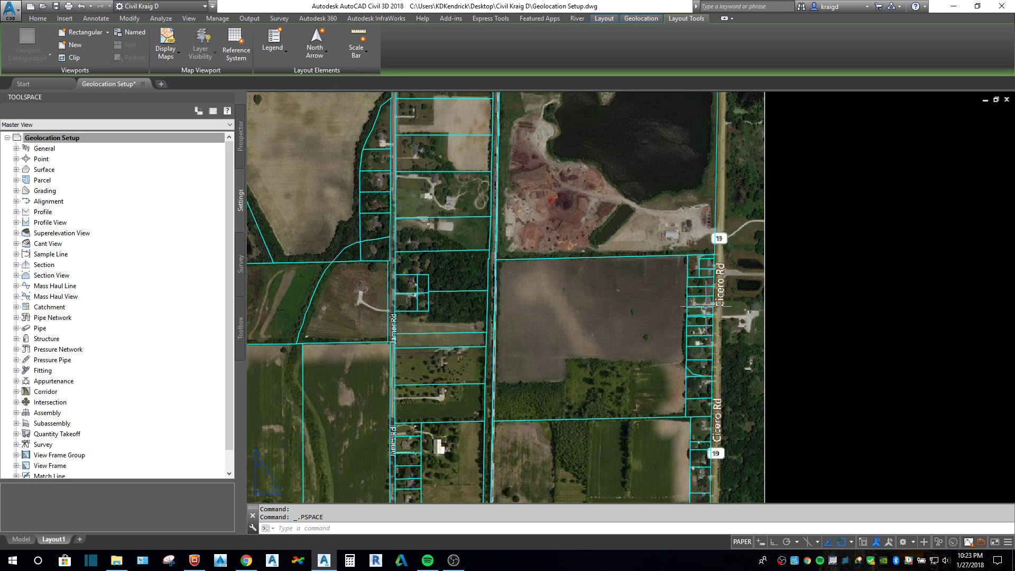
pyautogui.scroll(-5, 706, 306)
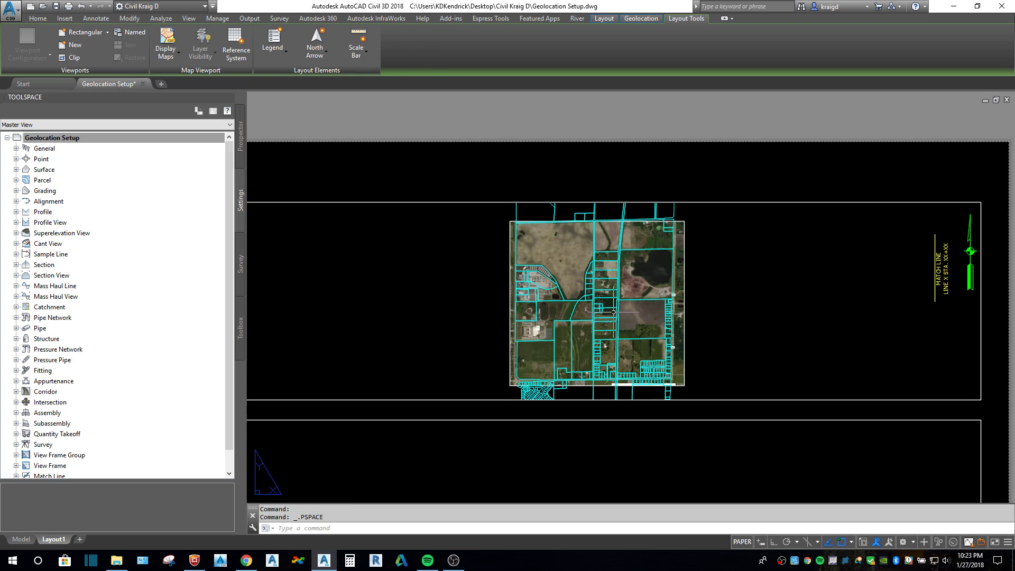
# Step: Inside the Layout1 viewport, delete the existing captured aerial image
pyautogui.doubleClick(690, 296)
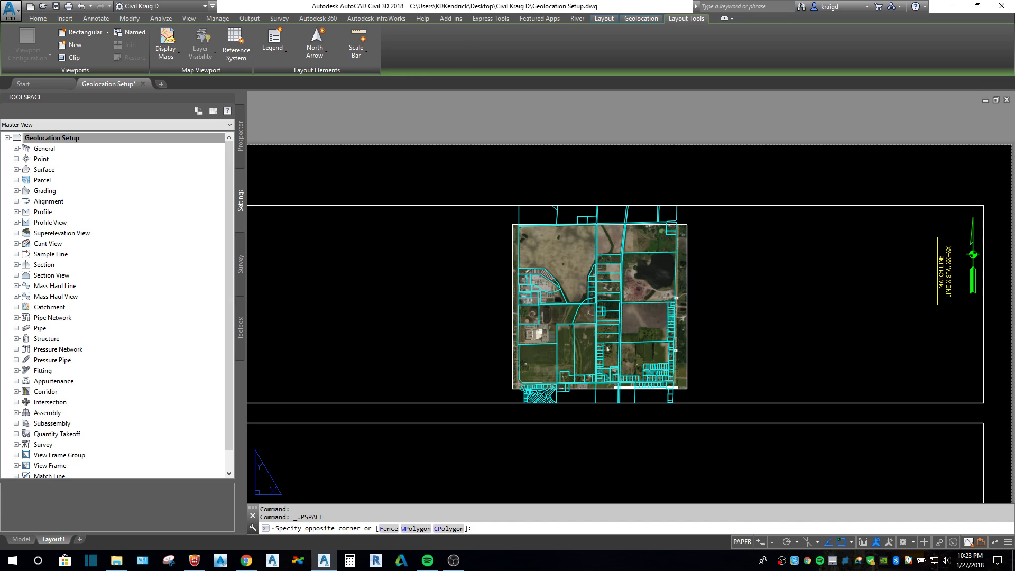
pyautogui.click(687, 290)
pyautogui.press('Delete')
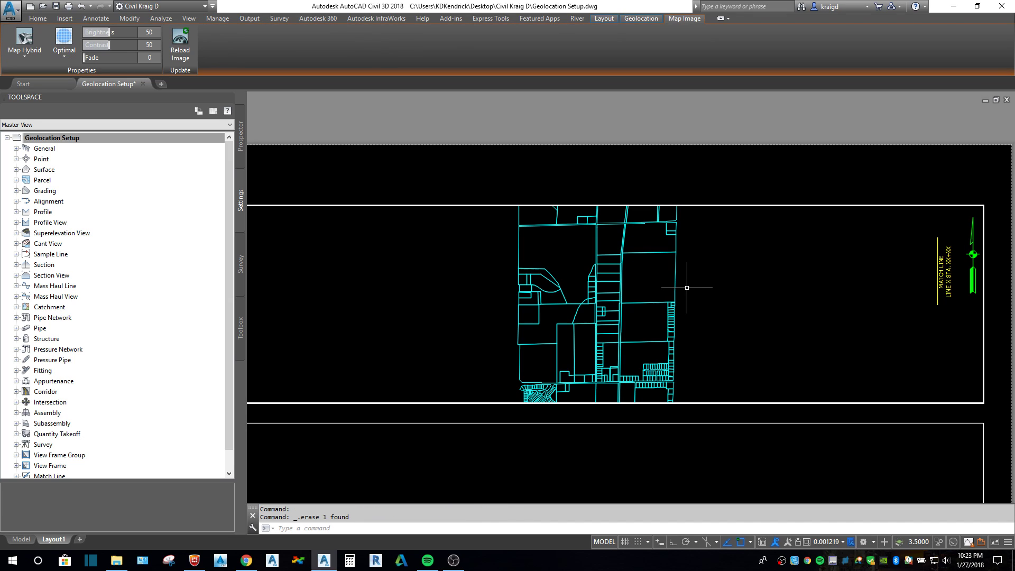
# Step: Turn on Map Aerial, capture a new area over the northern parcels, then set Map Off
pyautogui.click(167, 58)
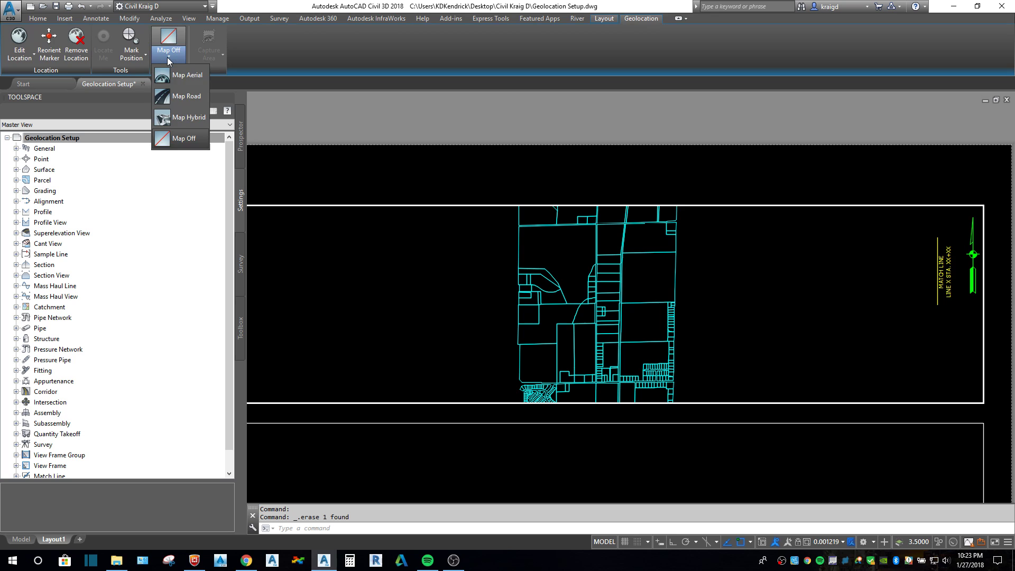
pyautogui.click(173, 77)
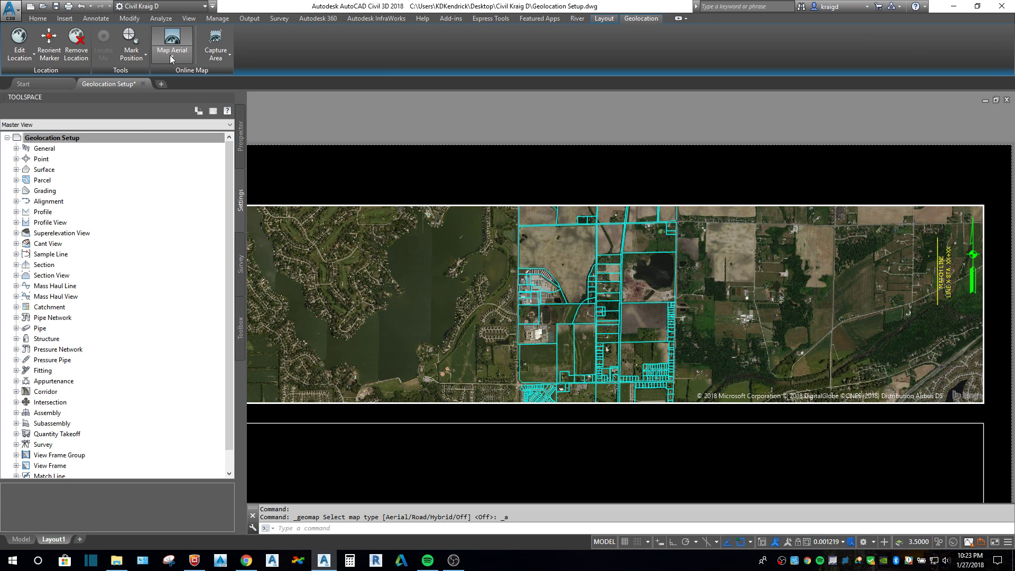
pyautogui.click(213, 39)
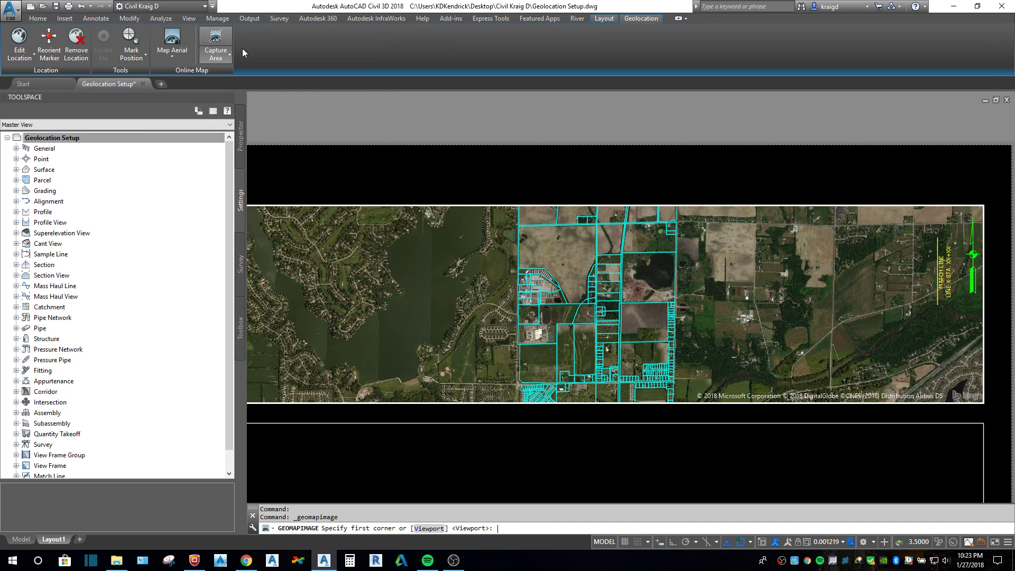
pyautogui.click(505, 210)
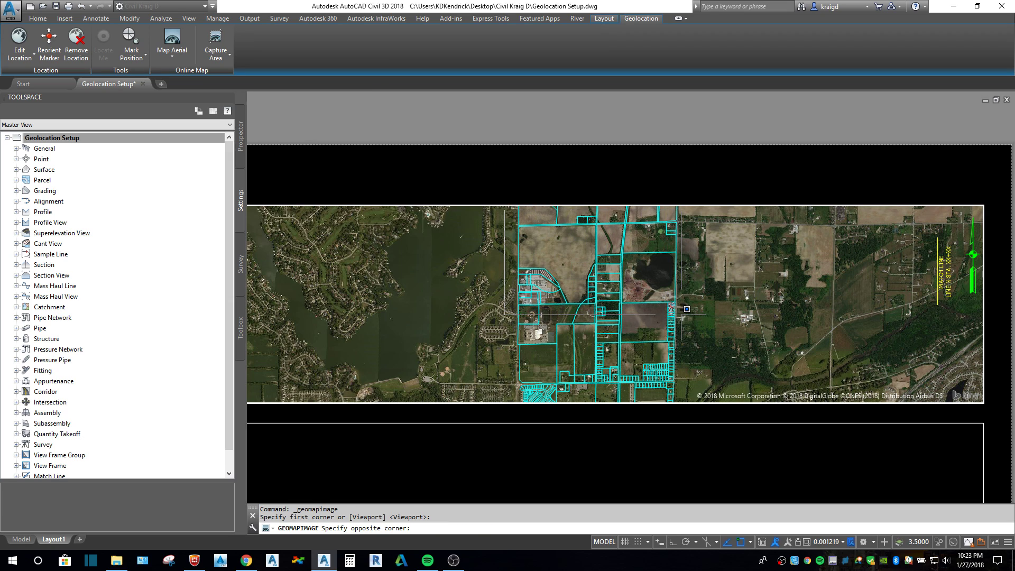
pyautogui.click(693, 314)
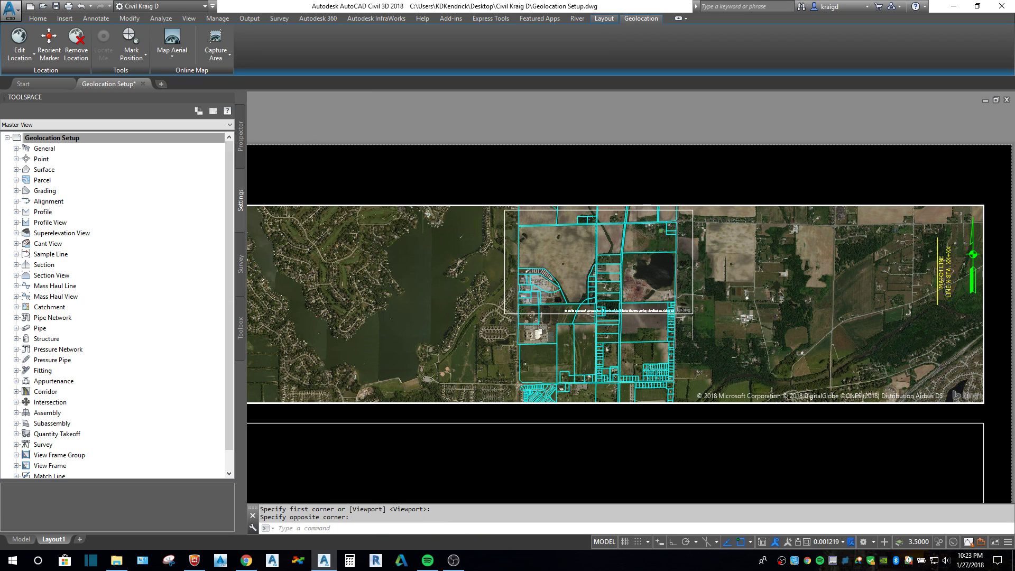
pyautogui.press('Escape')
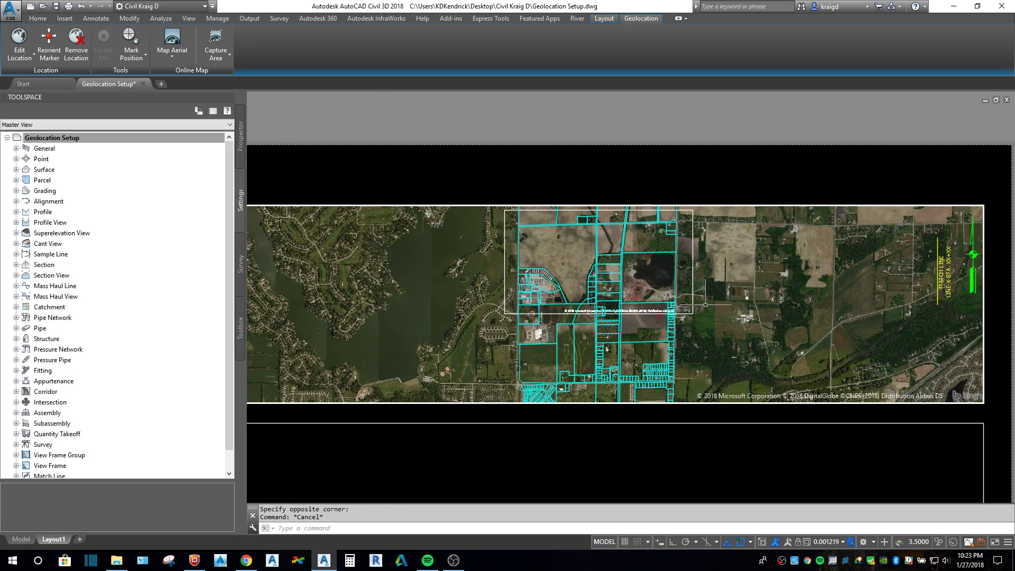
pyautogui.click(172, 57)
pyautogui.click(174, 142)
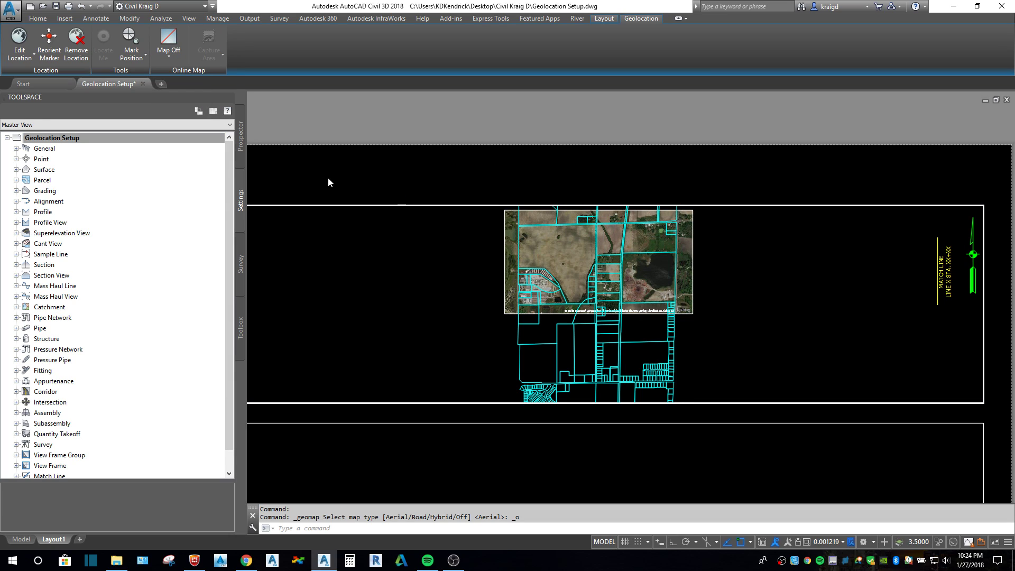
# Step: Erase the captured aerial image from the viewport with the E command
pyautogui.write('e')
pyautogui.press('Return')
pyautogui.click(688, 298)
pyautogui.click(668, 212)
pyautogui.press('Return')
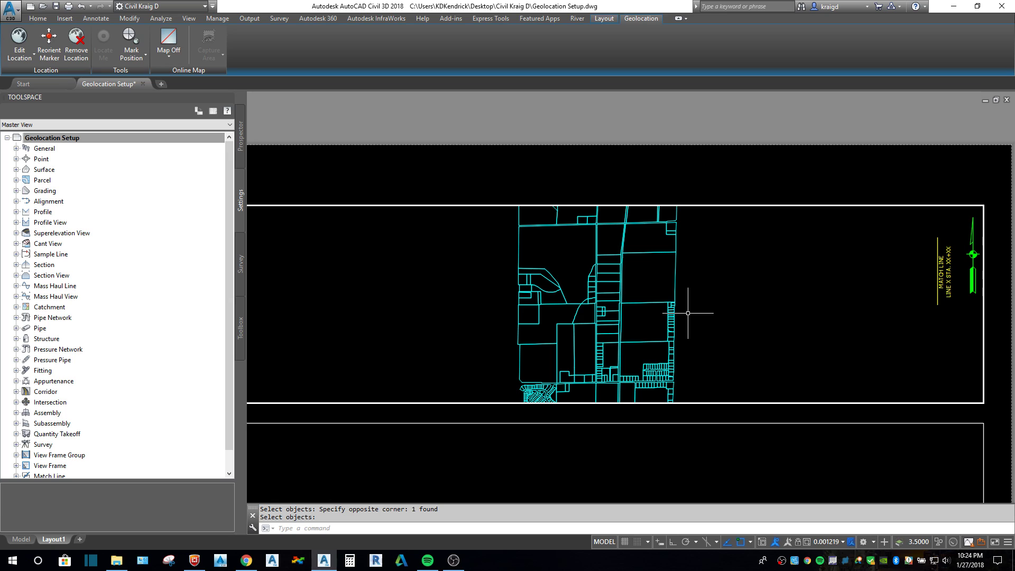
# Step: Twist the viewport's view by -9 degrees using DVIEW TWist
pyautogui.write('dview')
pyautogui.press('Return')
pyautogui.press('Return')
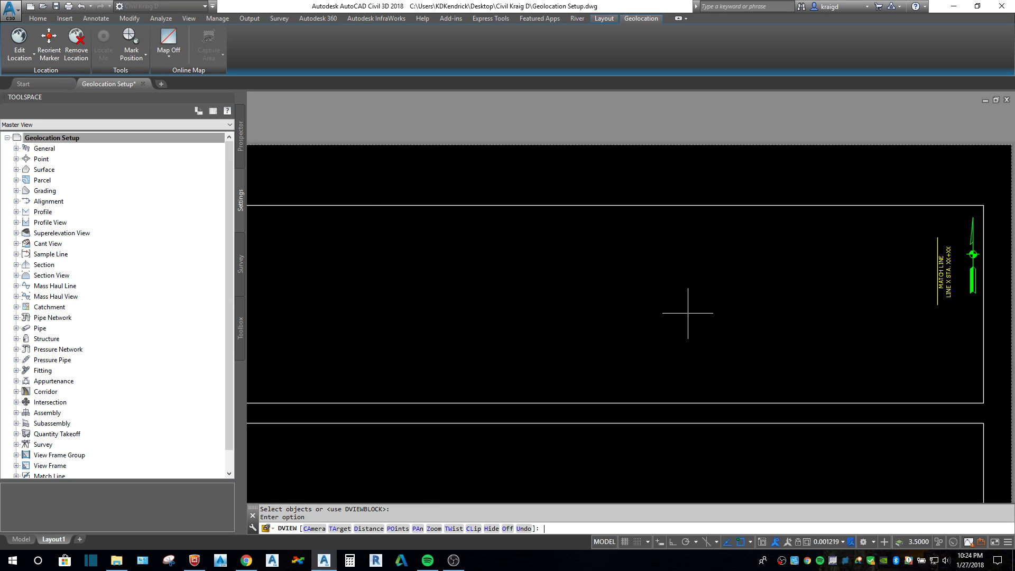
pyautogui.write('tw')
pyautogui.press('Return')
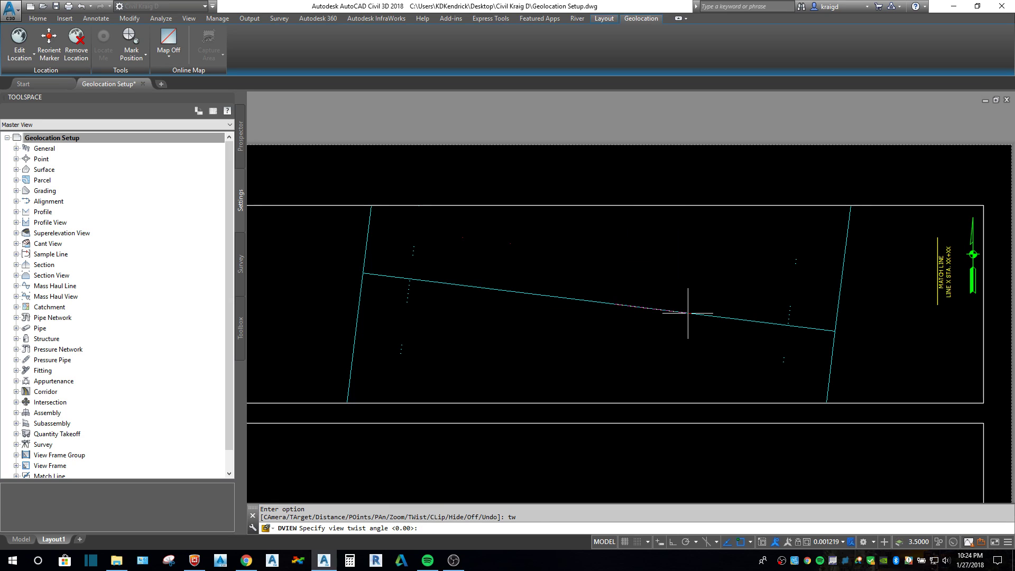
pyautogui.write('-9')
pyautogui.press('Return')
pyautogui.press('Return')
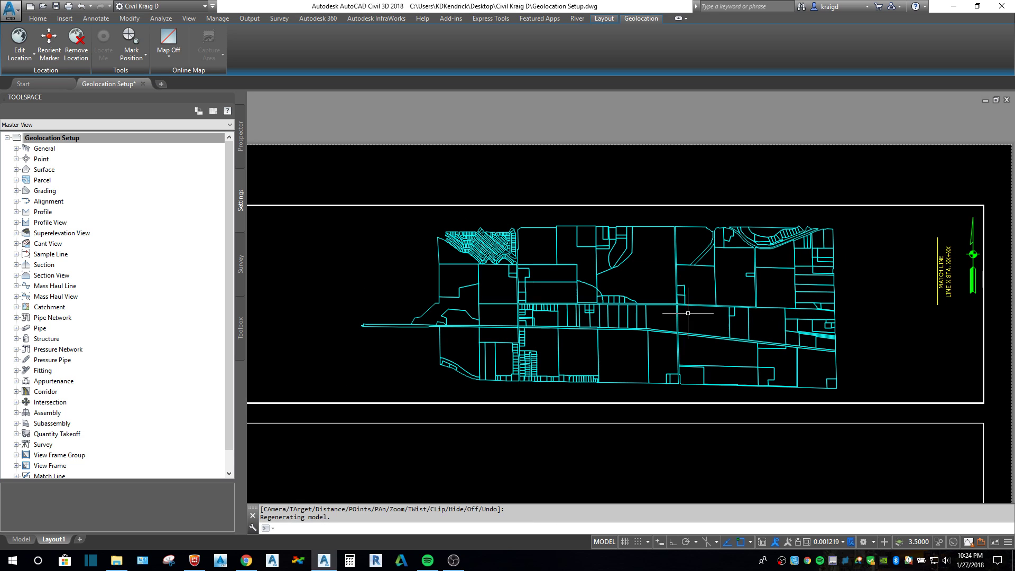
pyautogui.press('Return')
pyautogui.press('Escape')
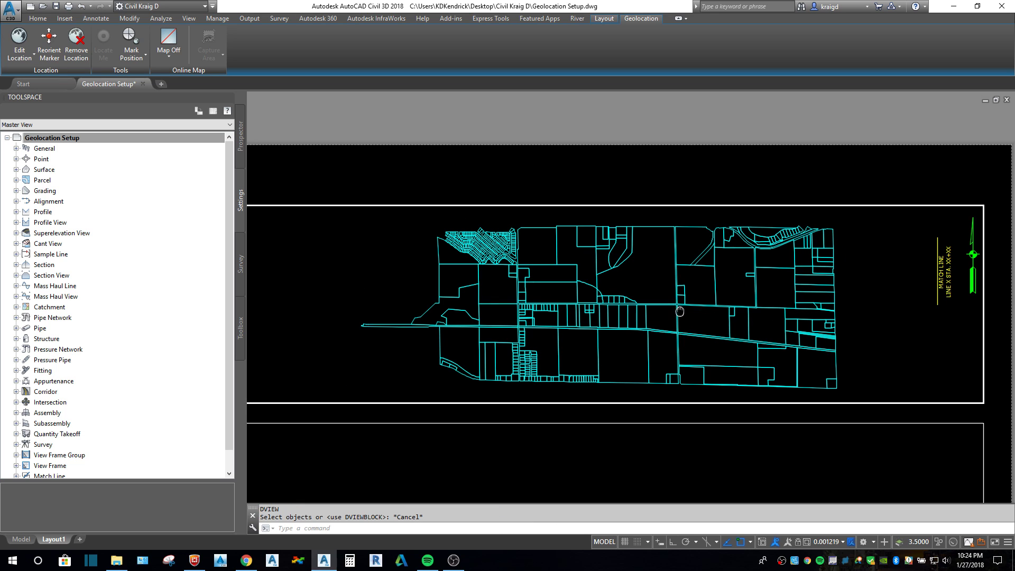
# Step: Center the twisted parcel map in the viewport and re-enter the viewport
pyautogui.scroll(2, 613, 323)
pyautogui.moveTo(546, 333); pyautogui.dragTo(481, 372, button='middle')
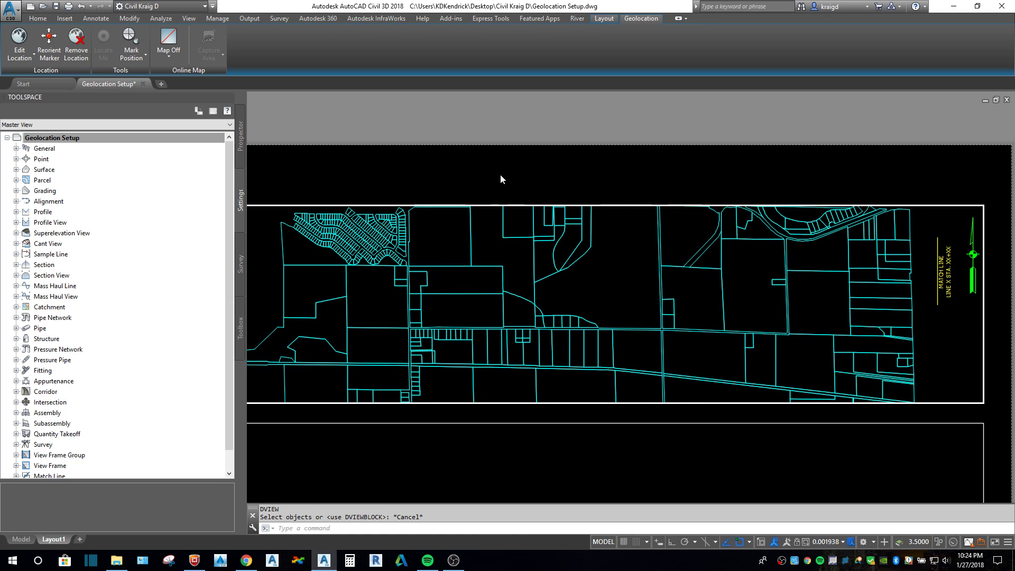
pyautogui.doubleClick(466, 182)
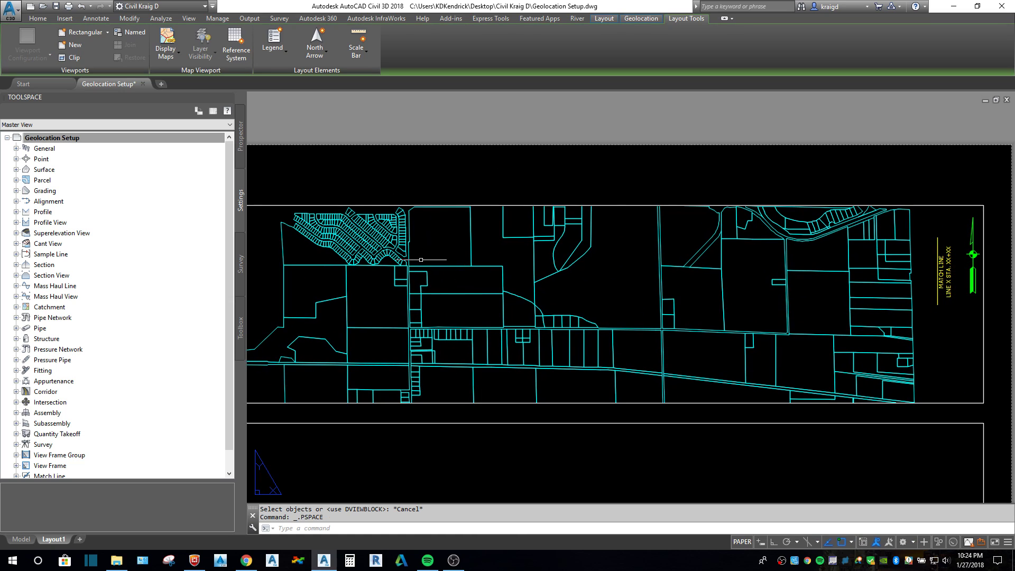
pyautogui.click(438, 241)
pyautogui.doubleClick(433, 245)
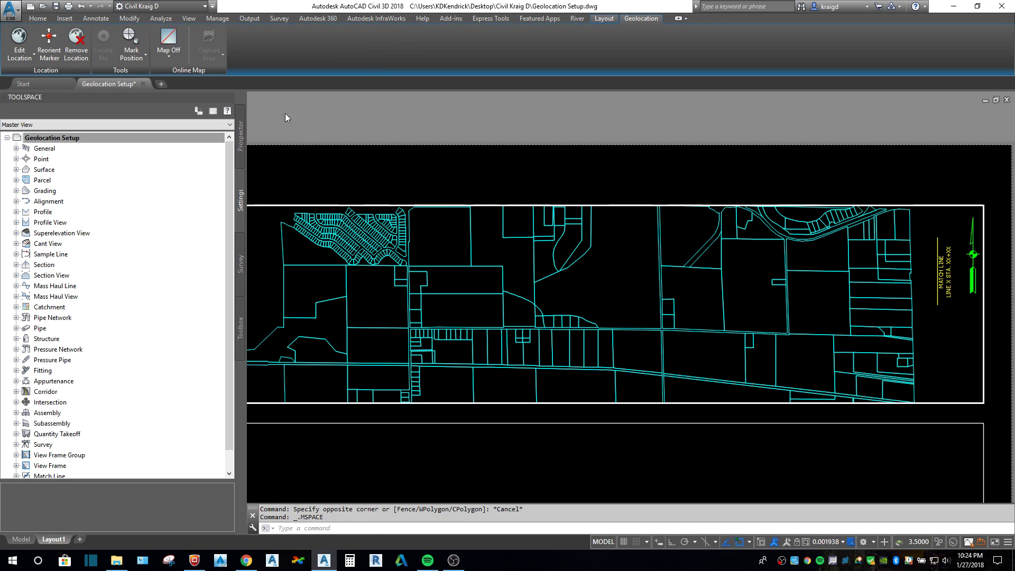
# Step: Set Map Aerial and capture the imagery for the whole twisted viewport
pyautogui.click(167, 61)
pyautogui.click(178, 75)
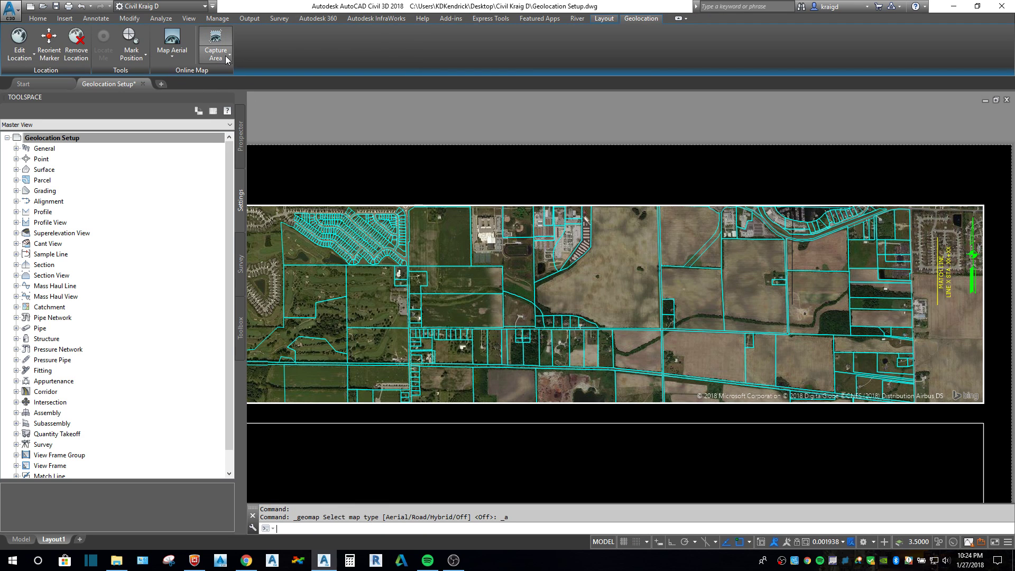
pyautogui.click(230, 55)
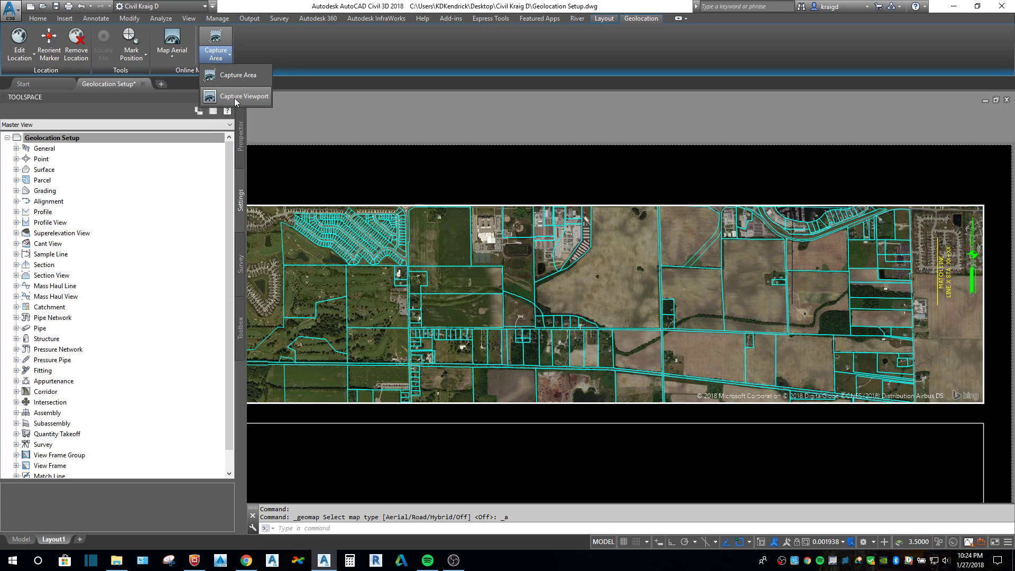
pyautogui.click(235, 99)
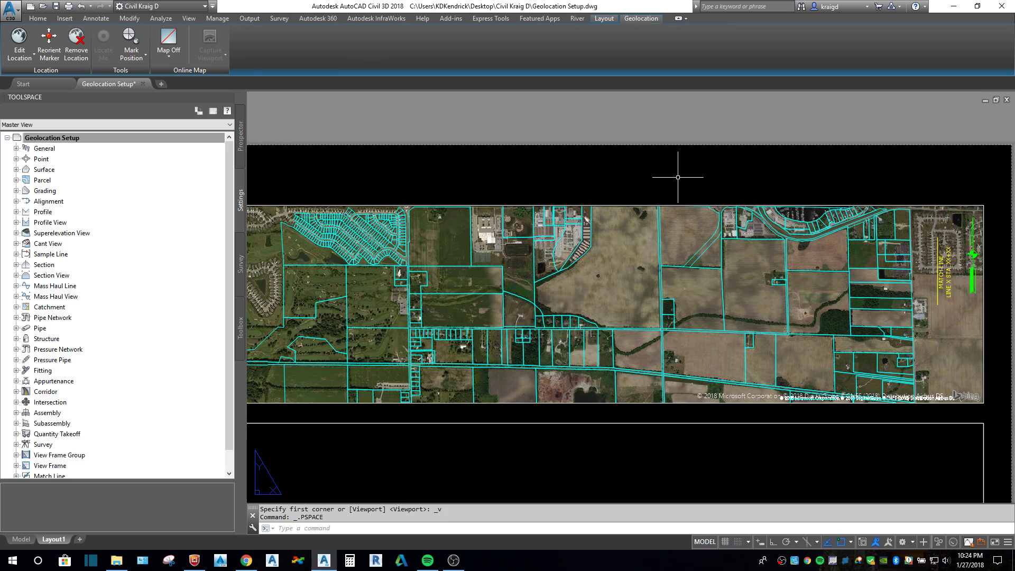
# Step: Check the captured image on the Model tab, then return to Layout1
pyautogui.click(21, 539)
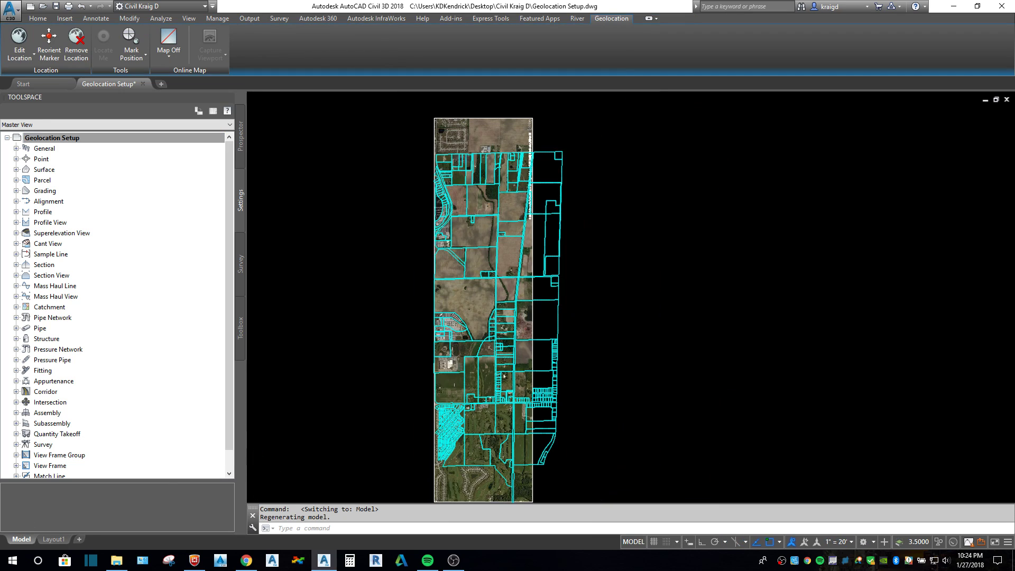
pyautogui.scroll(-1, 468, 310)
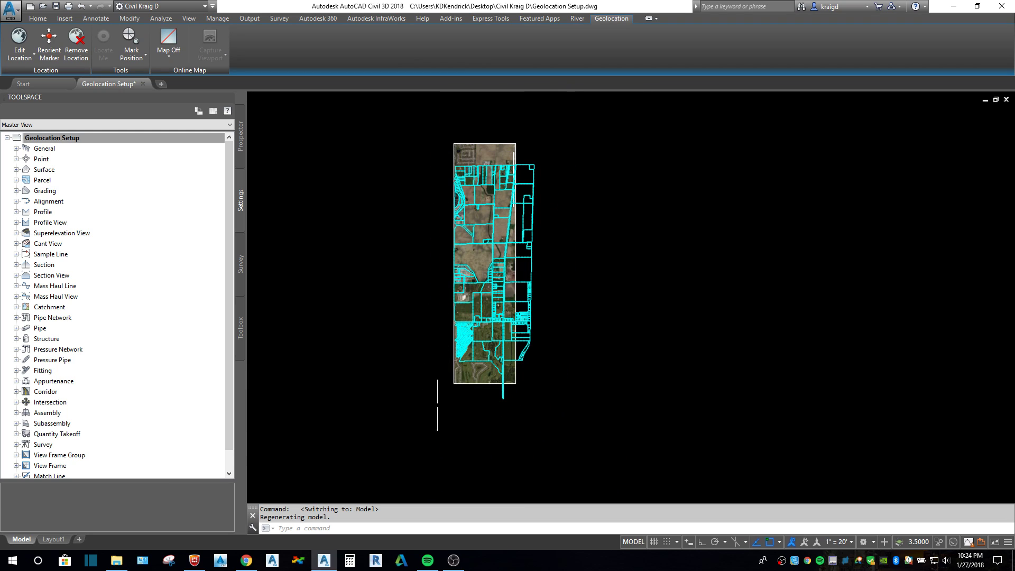
pyautogui.scroll(4, 500, 333)
pyautogui.scroll(5, 452, 342)
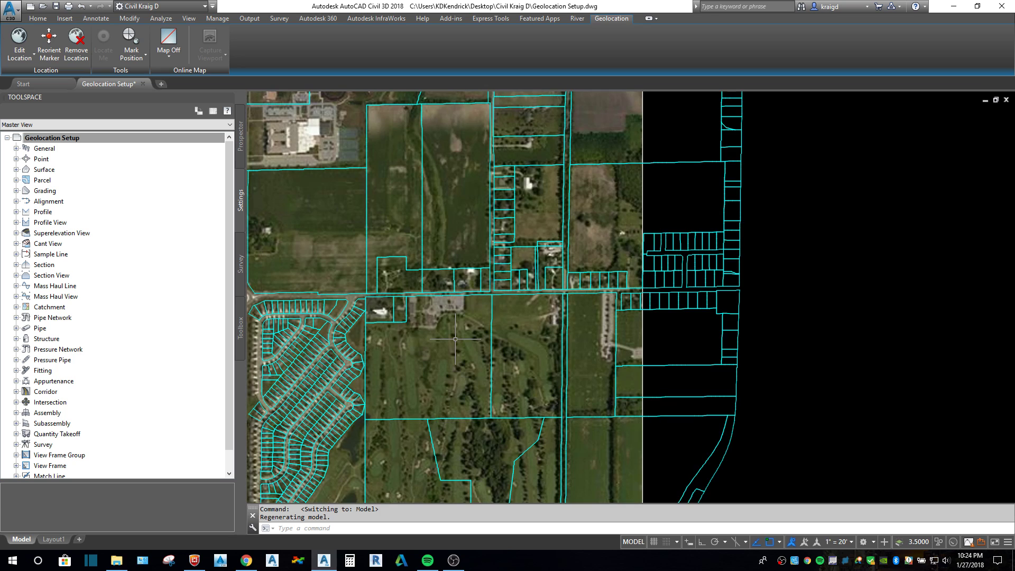
pyautogui.scroll(3, 450, 347)
pyautogui.scroll(-2, 451, 345)
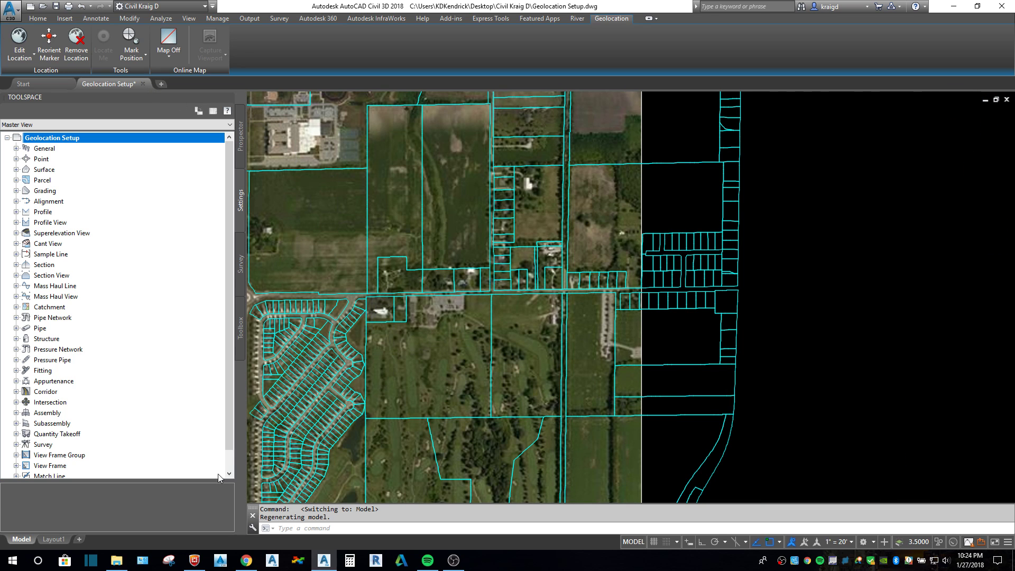
pyautogui.click(53, 539)
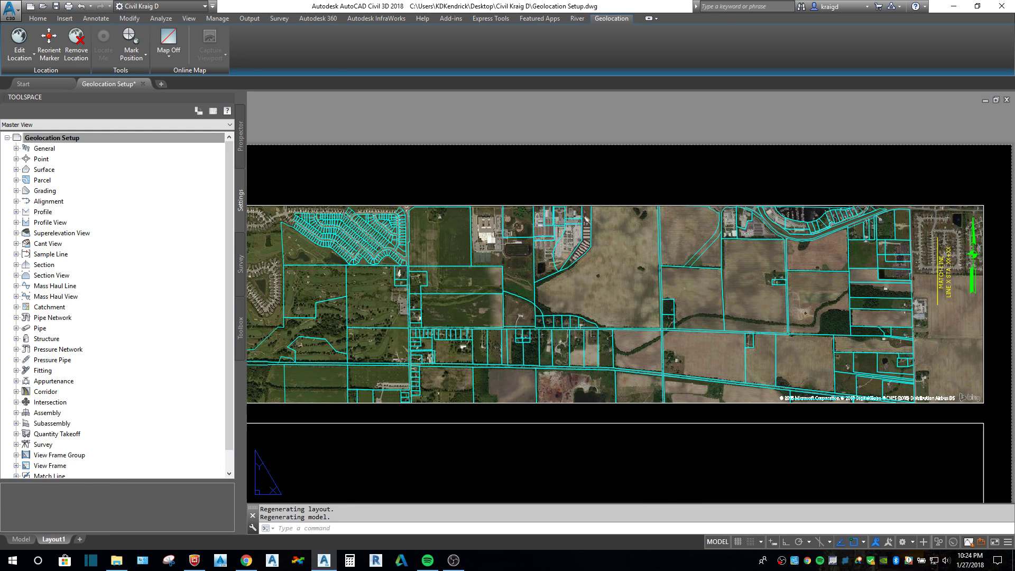
# Step: Pan and zoom the sheet to frame the aerial viewport strip
pyautogui.scroll(3, 611, 344)
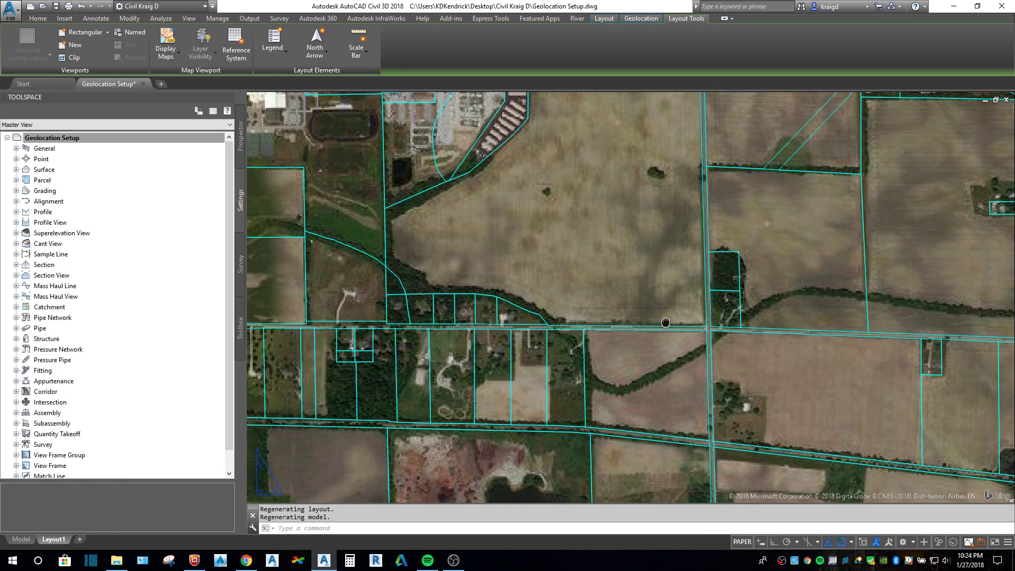
pyautogui.scroll(-2, 610, 344)
pyautogui.moveTo(611, 330); pyautogui.dragTo(682, 313, button='middle')
pyautogui.moveTo(583, 330); pyautogui.dragTo(628, 332, button='middle')
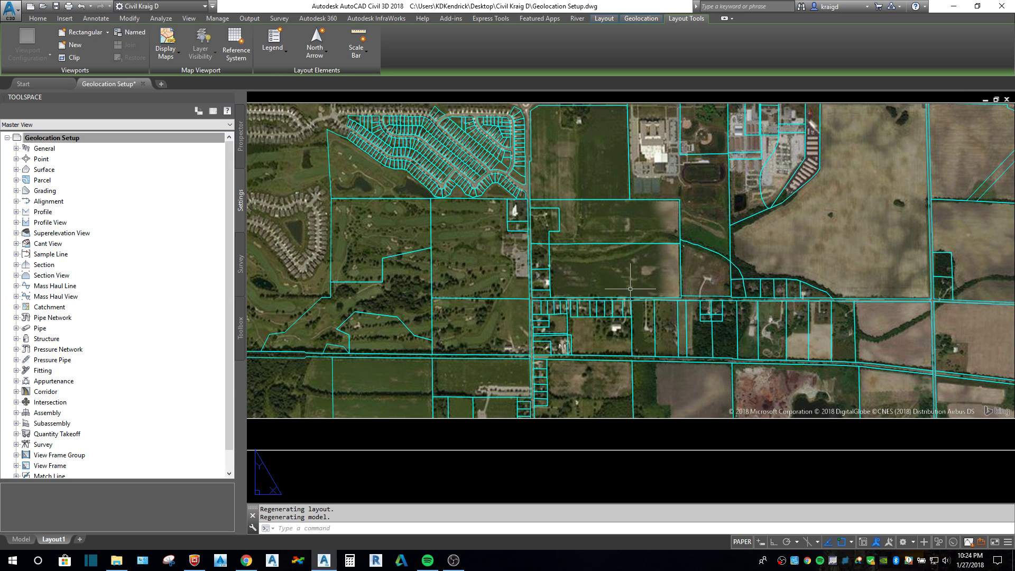
pyautogui.scroll(-3, 630, 289)
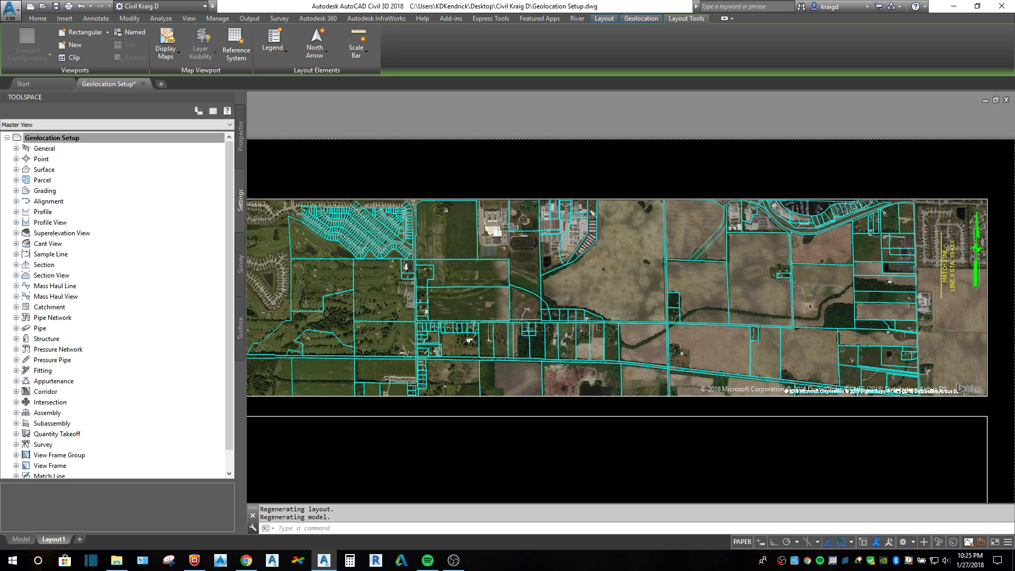
pyautogui.scroll(5, 550, 307)
pyautogui.scroll(2, 512, 308)
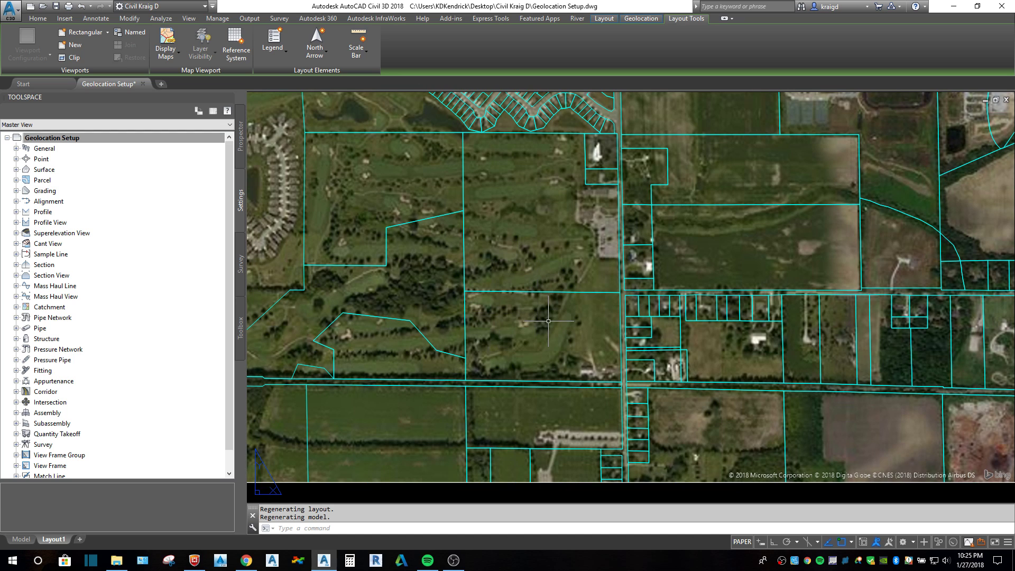
pyautogui.scroll(-4, 594, 315)
pyautogui.moveTo(662, 301); pyautogui.dragTo(589, 317, button='middle')
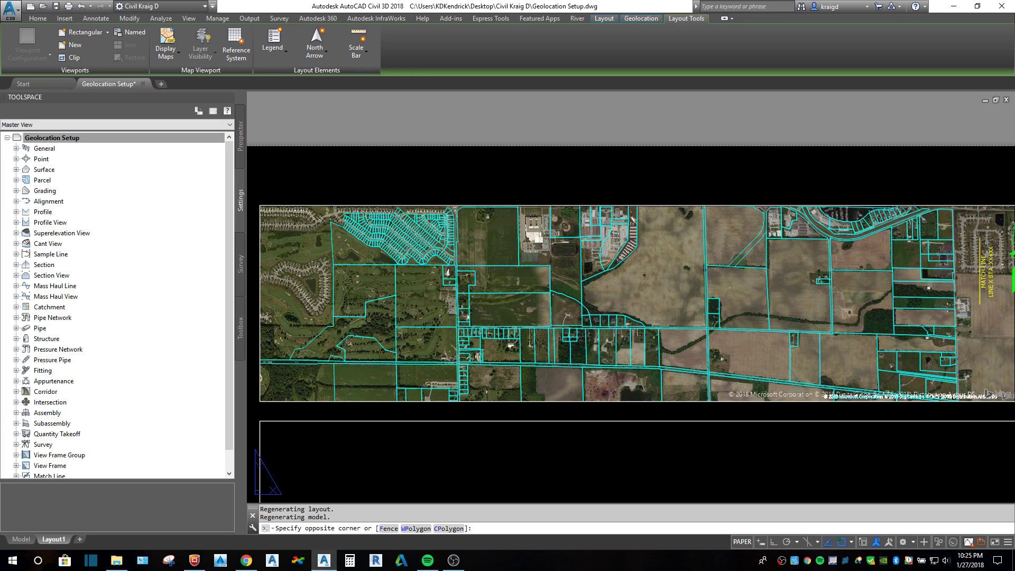
# Step: Inside the viewport, reposition the parcels and zoom out to show more of them
pyautogui.doubleClick(711, 288)
pyautogui.moveTo(730, 293); pyautogui.dragTo(611, 313, button='middle')
pyautogui.moveTo(460, 366); pyautogui.dragTo(538, 219, button='middle')
pyautogui.scroll(-2, 481, 352)
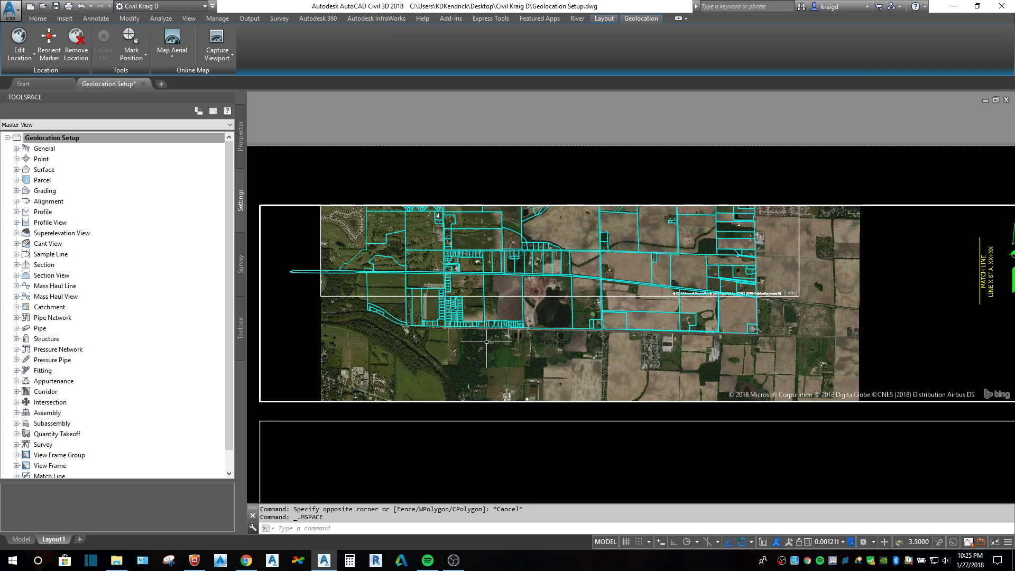
# Step: Switch the live map to Map Off and select the captured aerial image
pyautogui.click(172, 45)
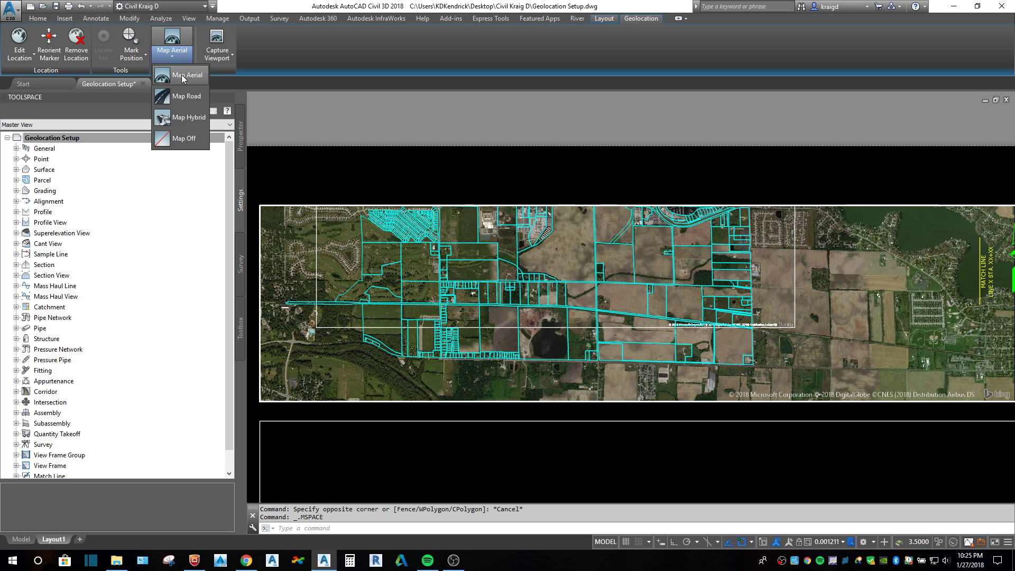
pyautogui.click(177, 138)
pyautogui.moveTo(582, 265); pyautogui.dragTo(584, 290, button='middle')
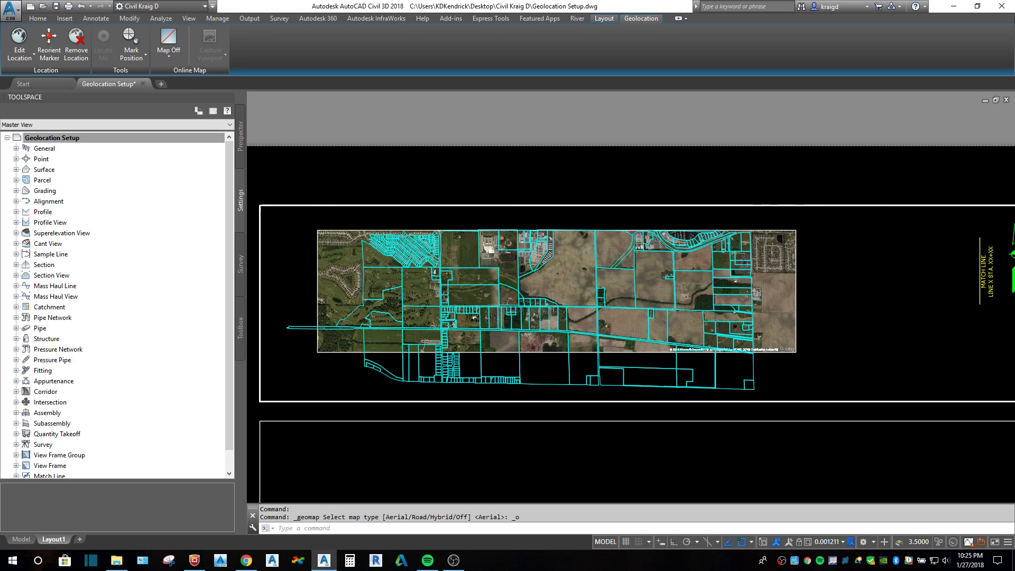
pyautogui.click(822, 360)
pyautogui.click(826, 342)
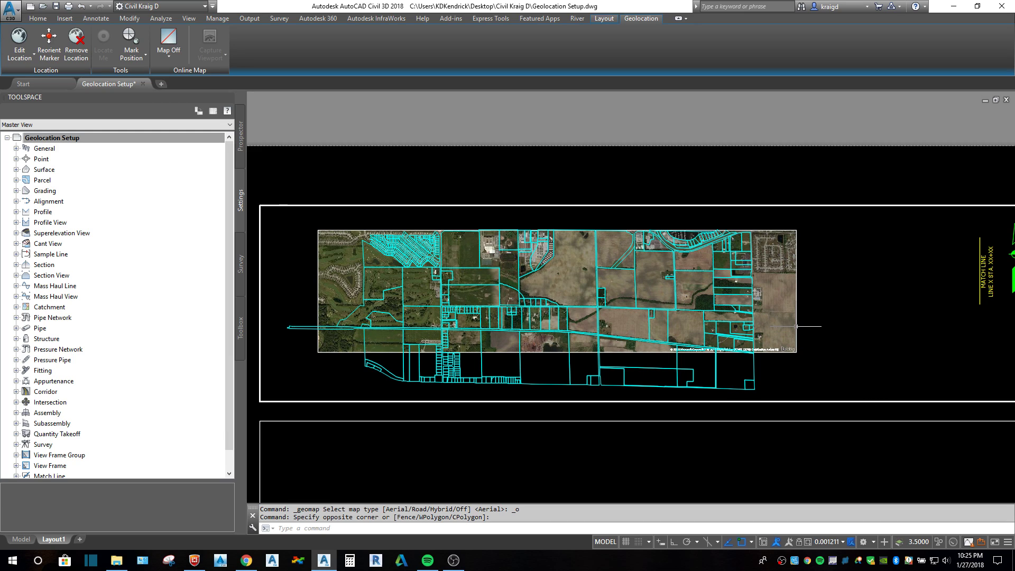
pyautogui.click(796, 327)
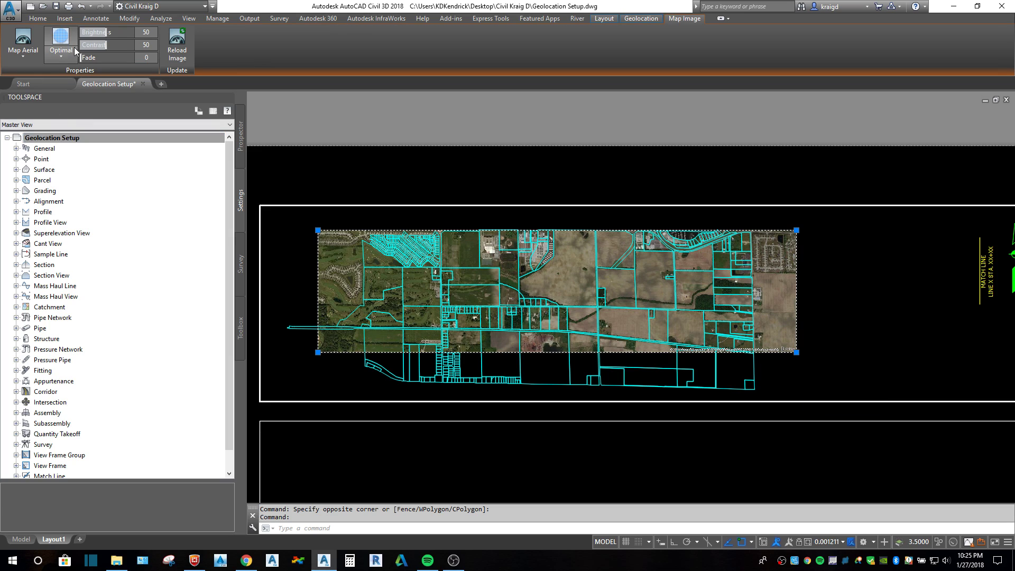
# Step: Set the captured image to Very Fine resolution, comparing it against Coarse
pyautogui.click(59, 57)
pyautogui.click(58, 77)
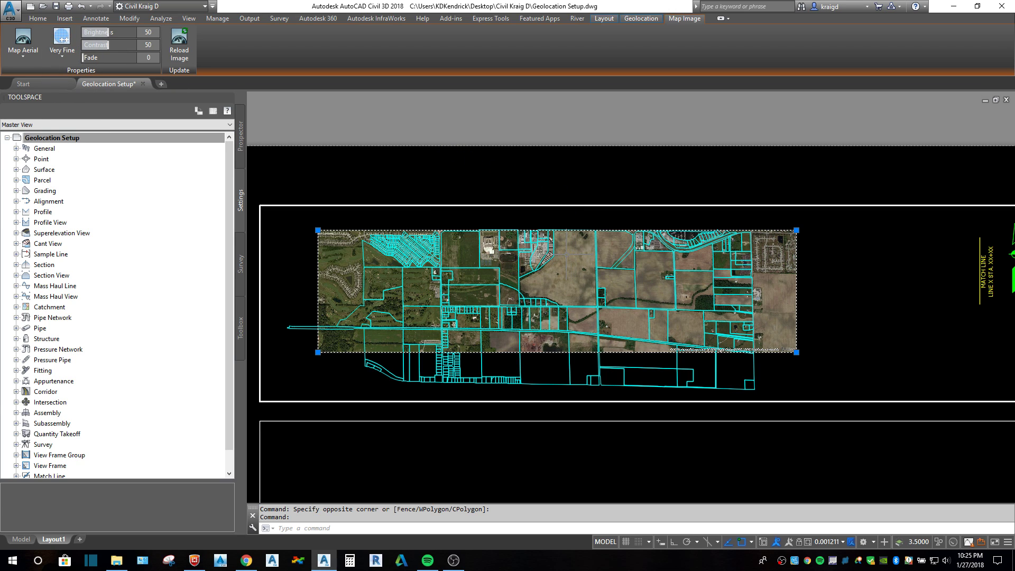
pyautogui.doubleClick(584, 174)
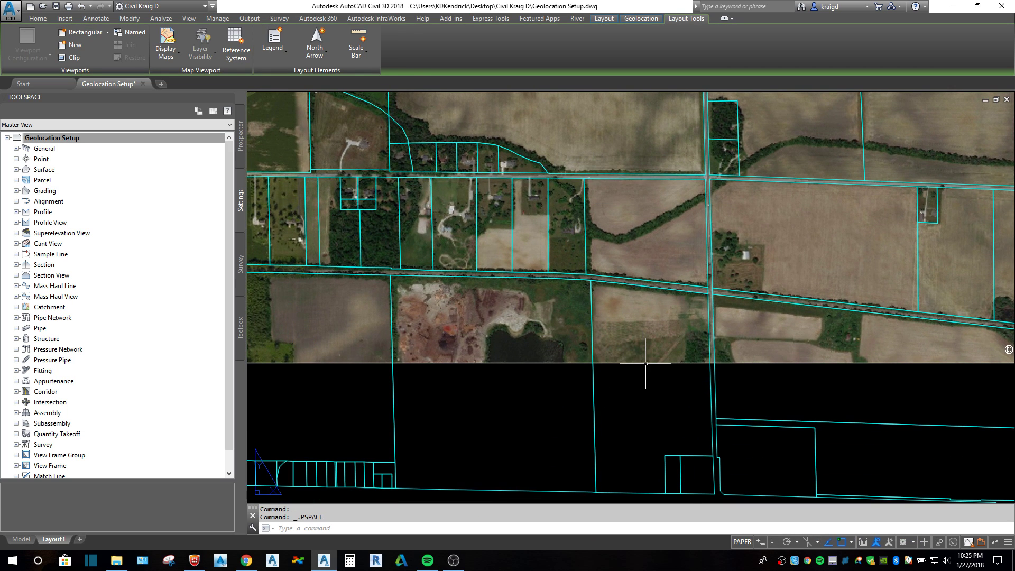
pyautogui.click(642, 356)
pyautogui.click(645, 360)
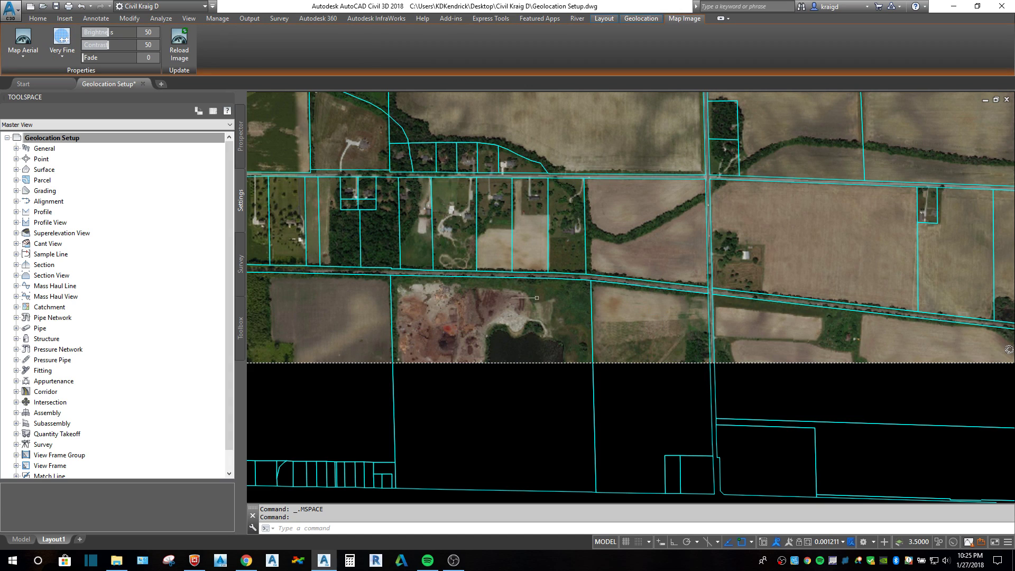
pyautogui.click(62, 56)
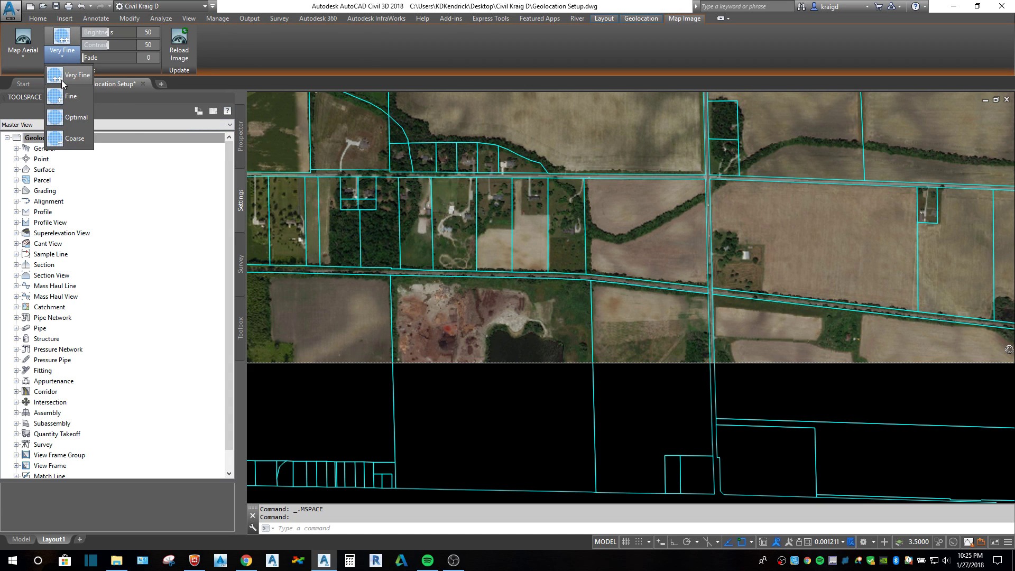
pyautogui.click(63, 140)
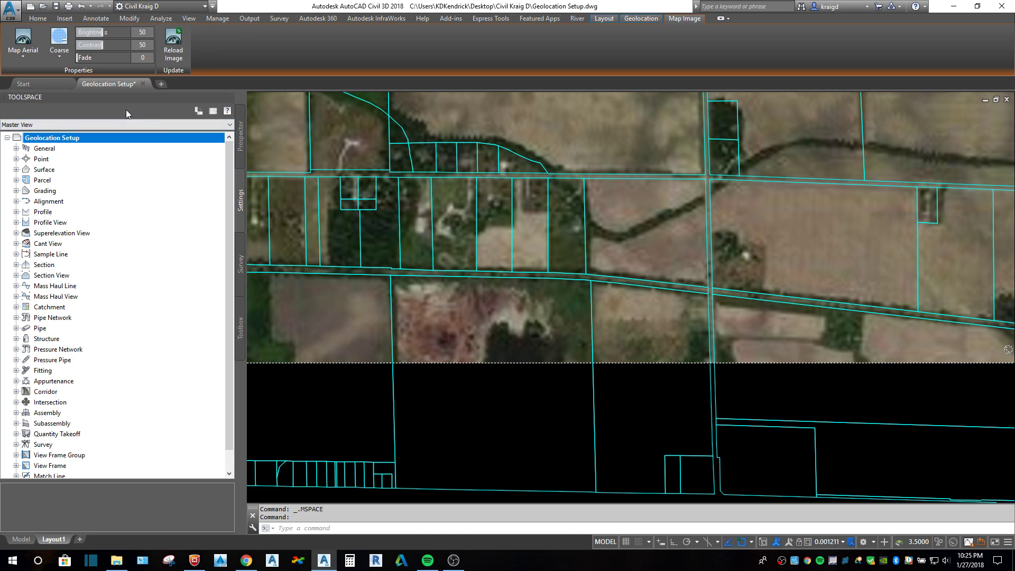
# Step: Raise the aerial image's contrast to 65
pyautogui.click(59, 53)
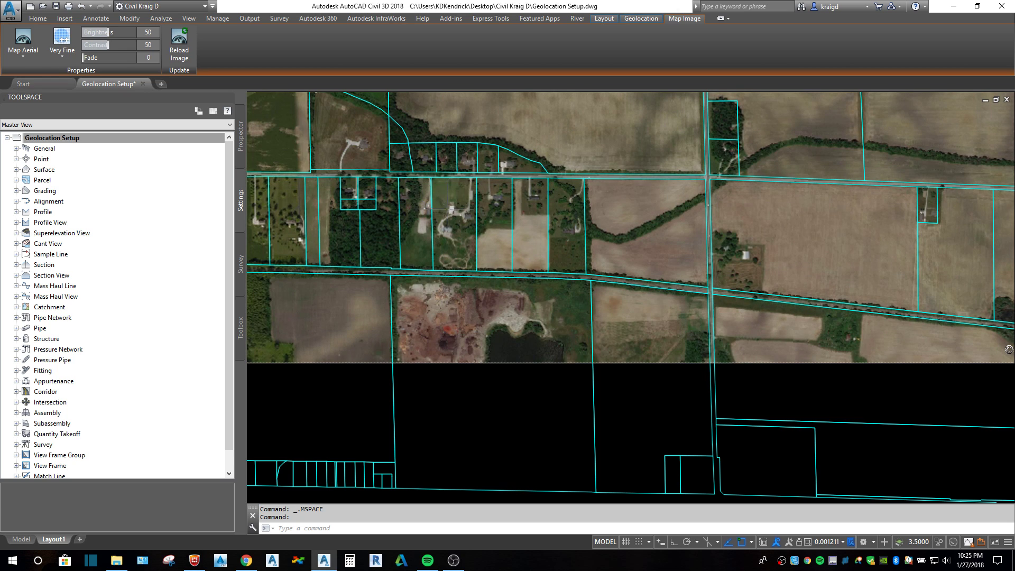
pyautogui.moveTo(93, 57); pyautogui.dragTo(65, 86)
pyautogui.moveTo(106, 49)
pyautogui.mouseDown()
pyautogui.moveTo(89, 45)
pyautogui.moveTo(116, 44)
pyautogui.mouseUp()
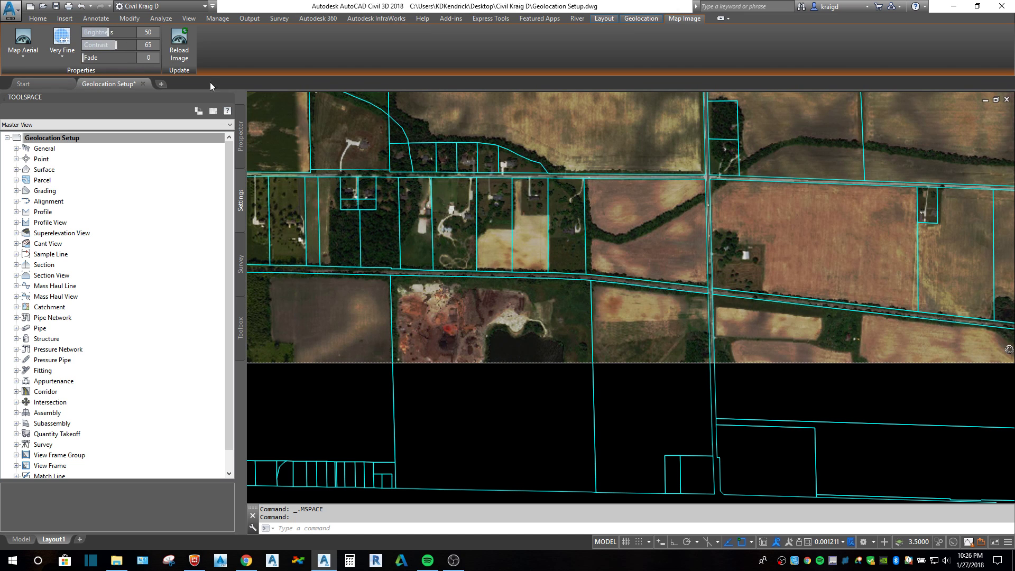